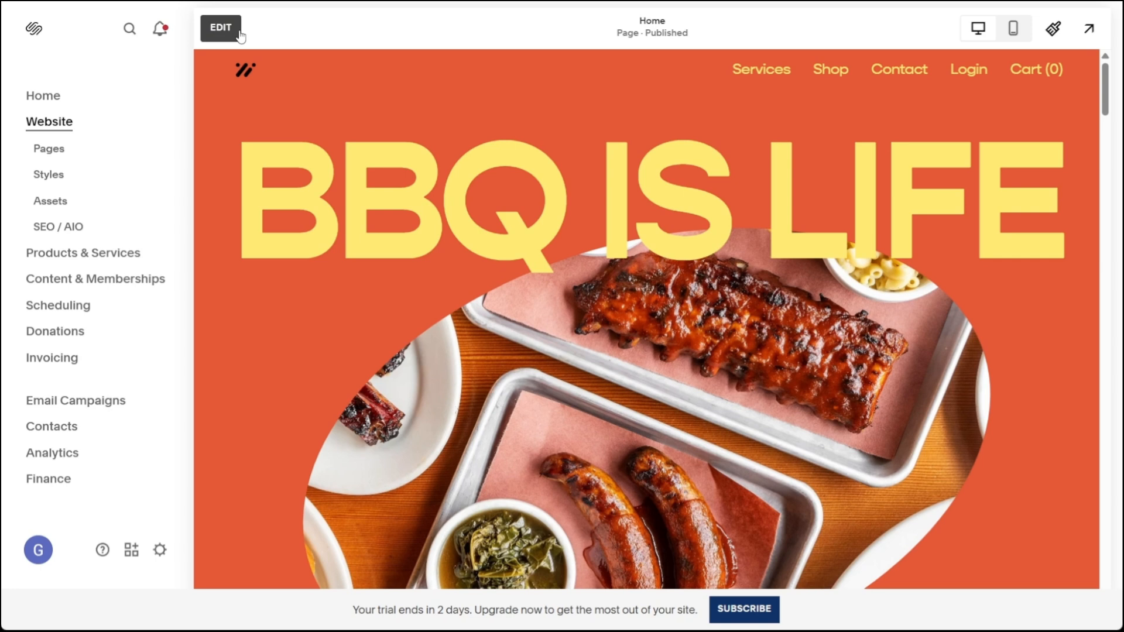
# Open the Home page for editing and go to the blank section just below the orange hero section.
pyautogui.click(237, 31)
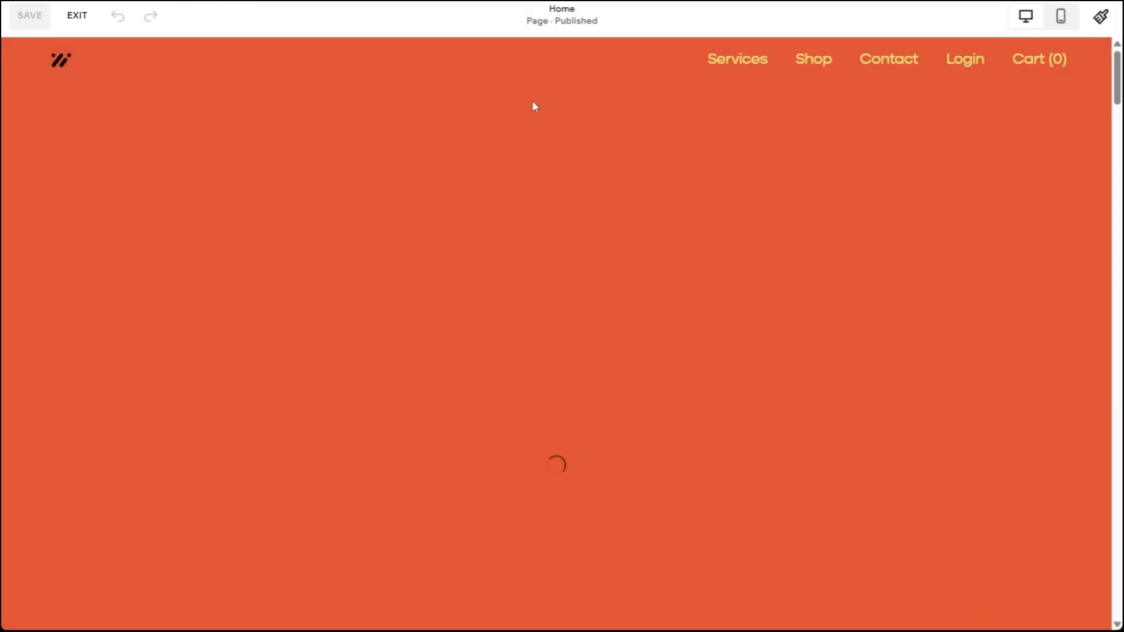
pyautogui.scroll(-7, 696, 202)
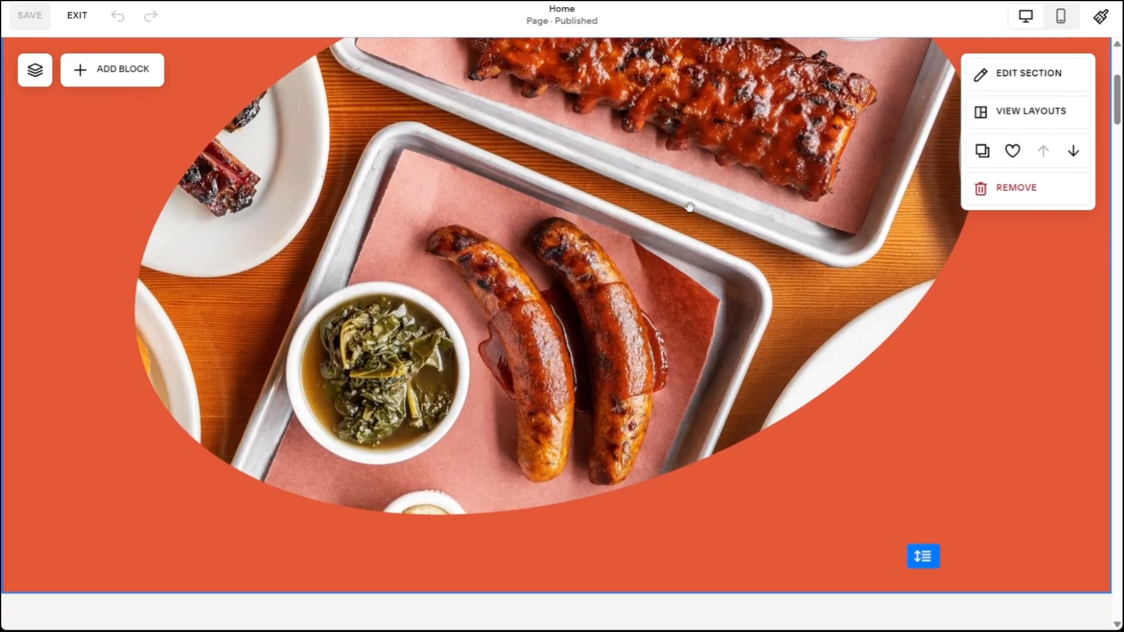
pyautogui.scroll(-12, 690, 207)
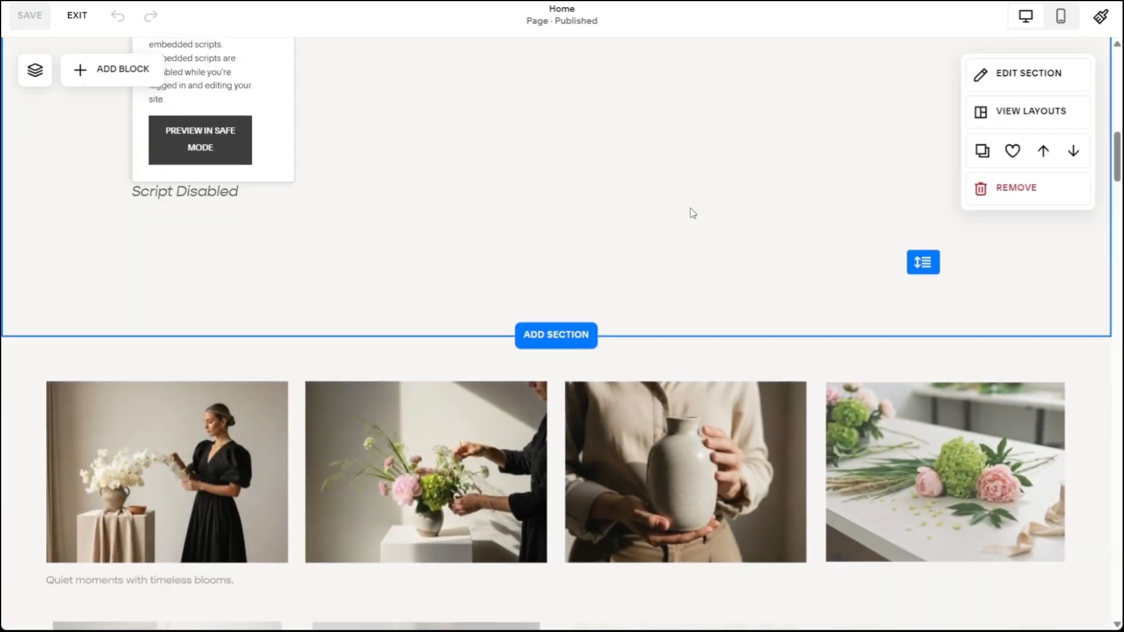
pyautogui.scroll(10, 690, 207)
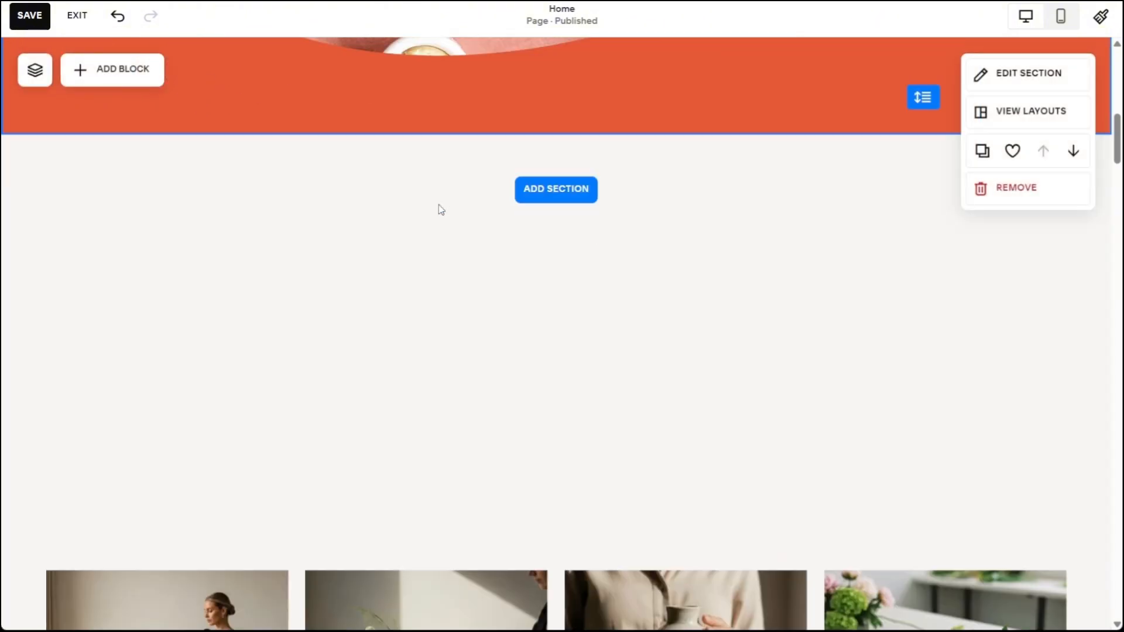
pyautogui.scroll(1, 440, 209)
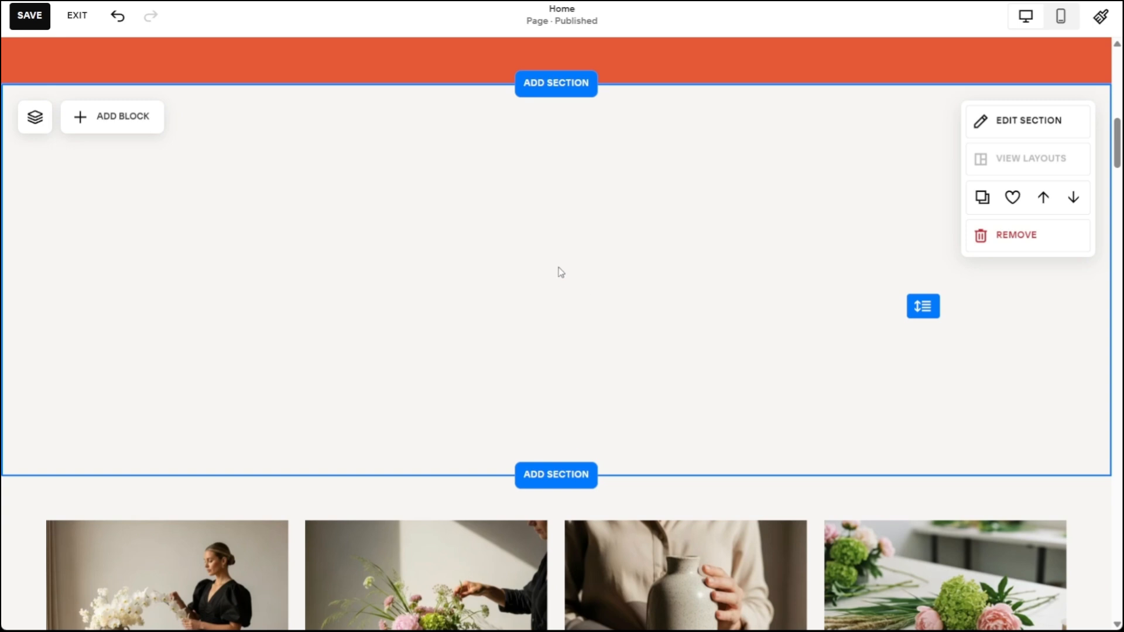
# Find the Accordion block by searching for "Accordion" and add it to the blank section below the hero.
pyautogui.click(81, 121)
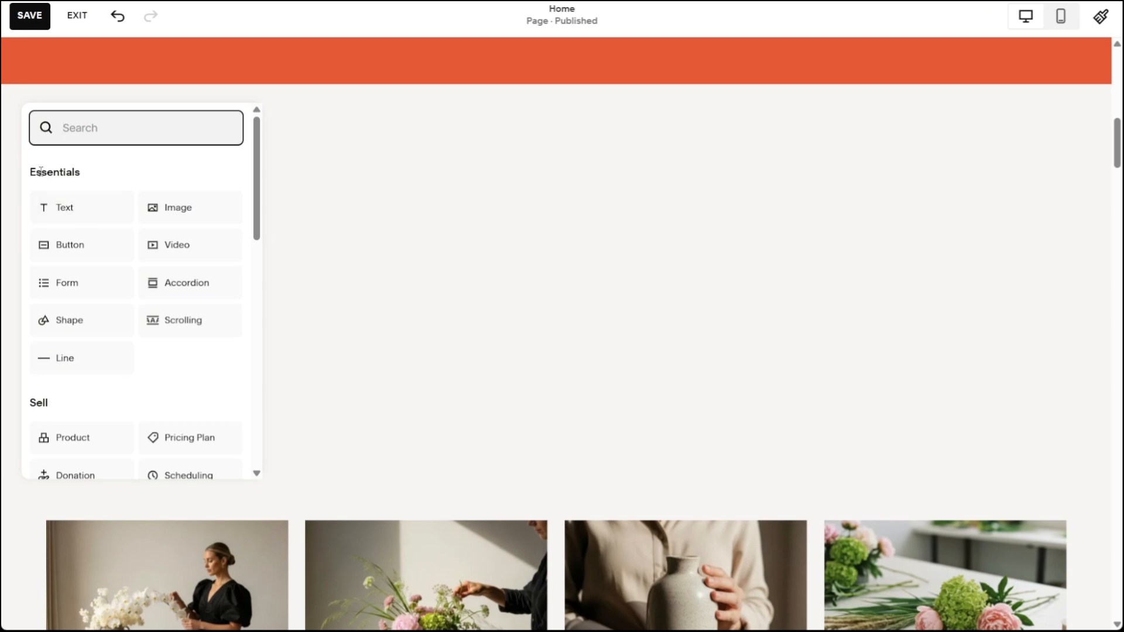
pyautogui.moveTo(31, 172); pyautogui.dragTo(106, 178)
pyautogui.click(106, 178)
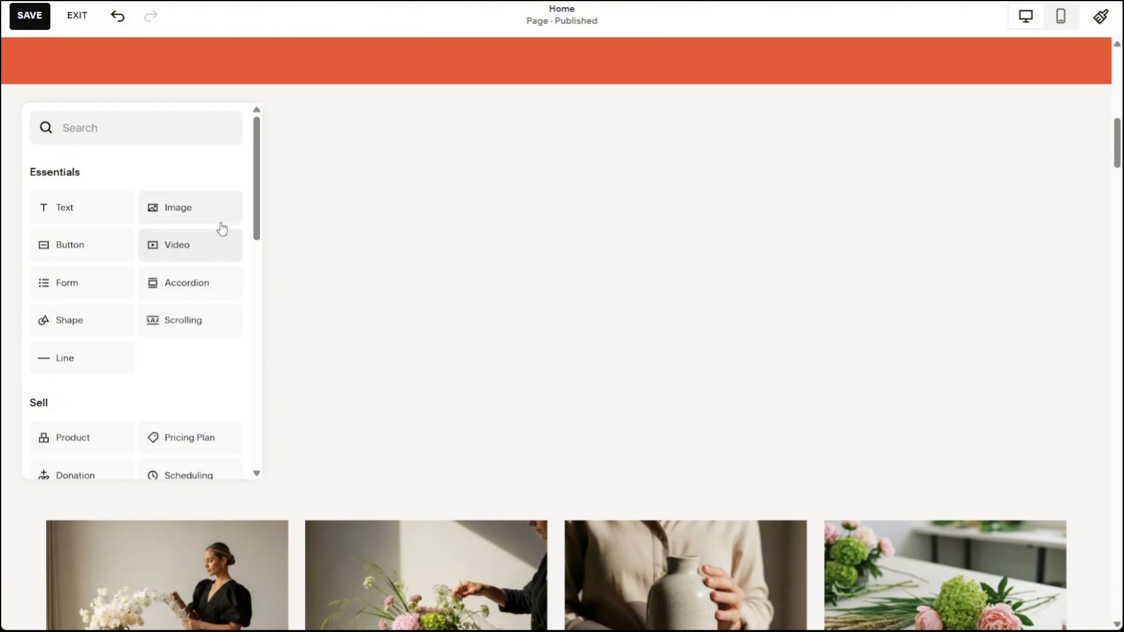
pyautogui.click(162, 135)
pyautogui.write('Acco')
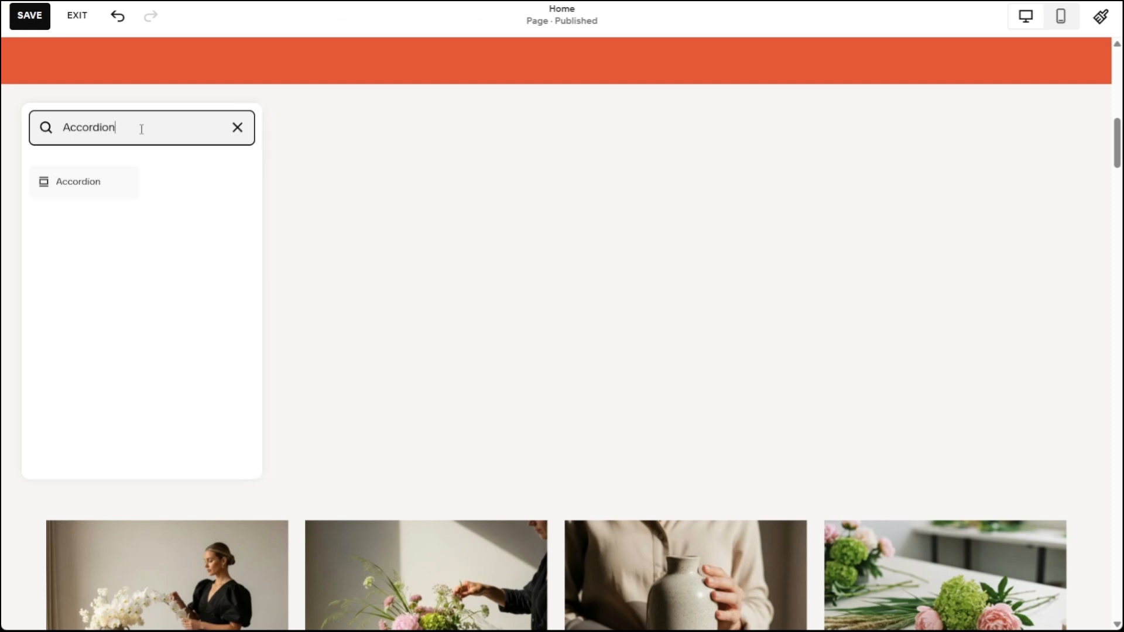
pyautogui.write('rdion')
pyautogui.moveTo(55, 181); pyautogui.dragTo(82, 193)
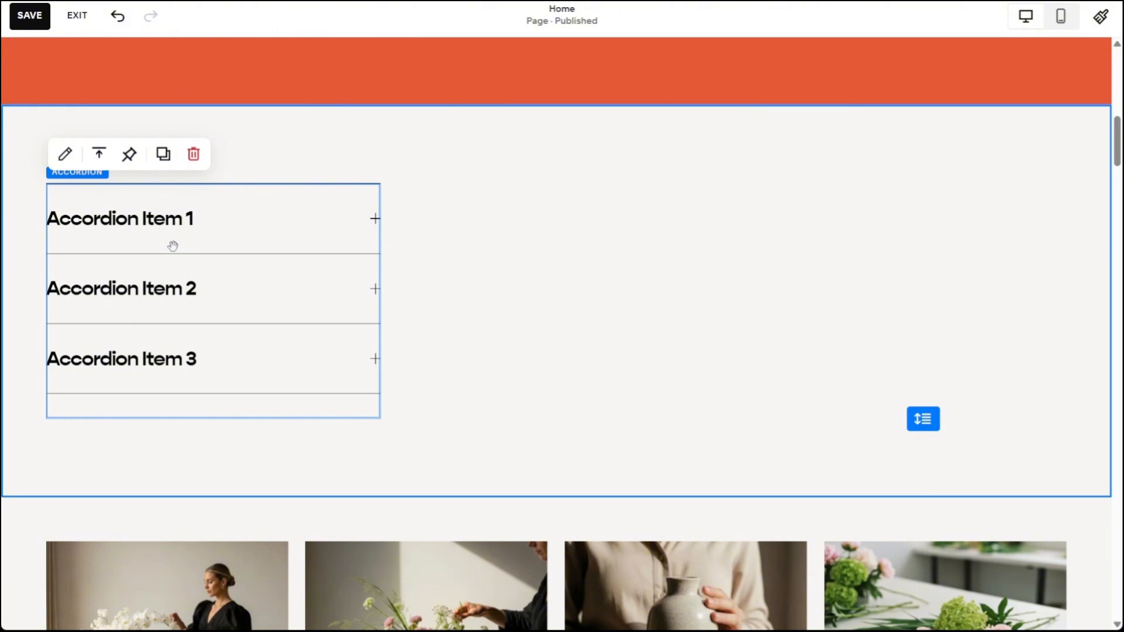
# Open the accordion block's editor and examine its content list and the first item's title and description fields.
pyautogui.click(66, 158)
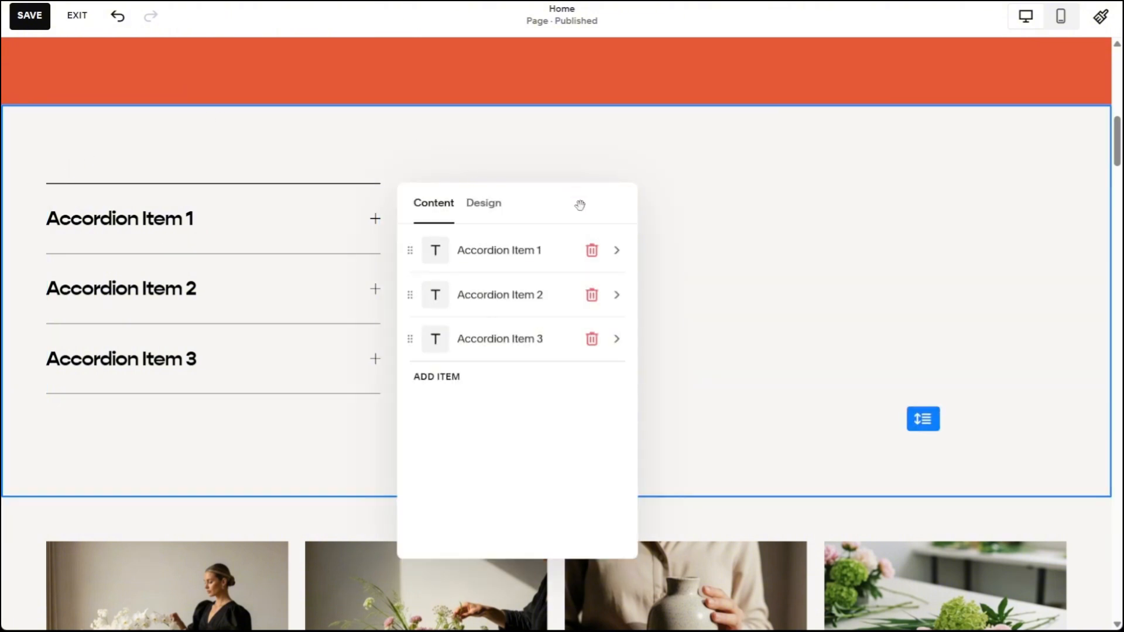
pyautogui.moveTo(569, 202); pyautogui.dragTo(597, 153)
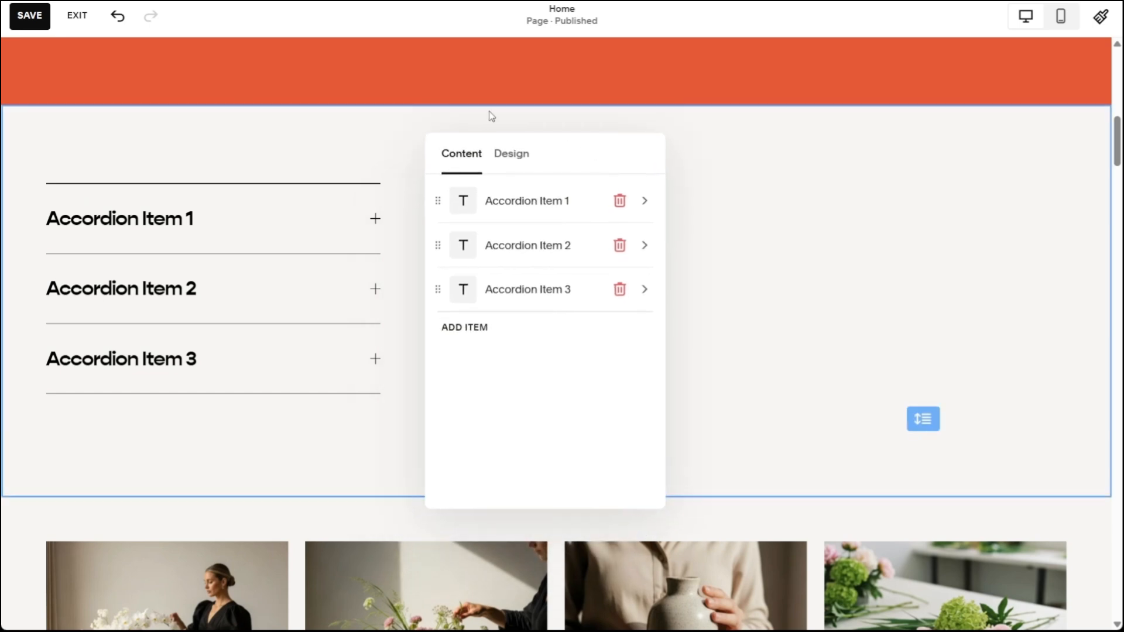
pyautogui.click(513, 154)
pyautogui.click(471, 161)
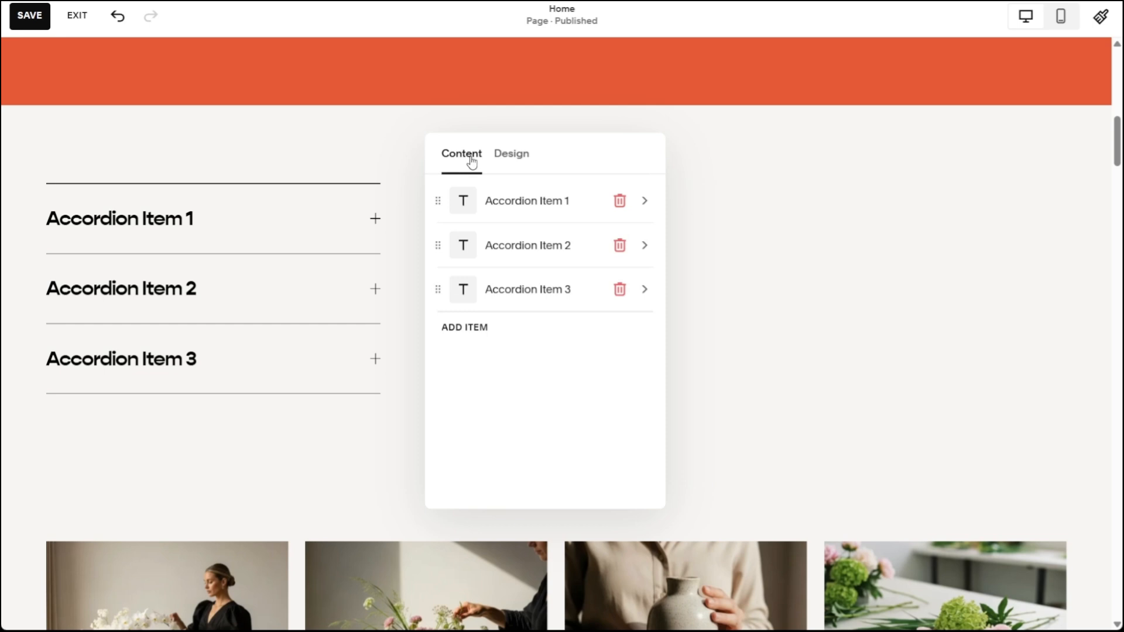
pyautogui.click(528, 205)
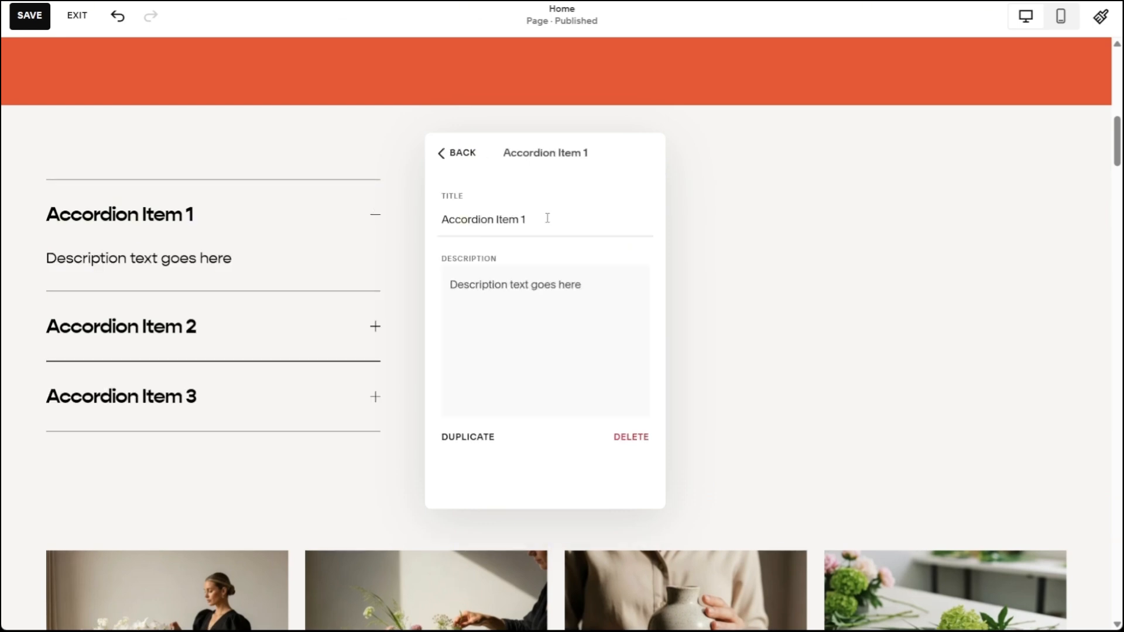
pyautogui.moveTo(548, 218); pyautogui.dragTo(436, 222)
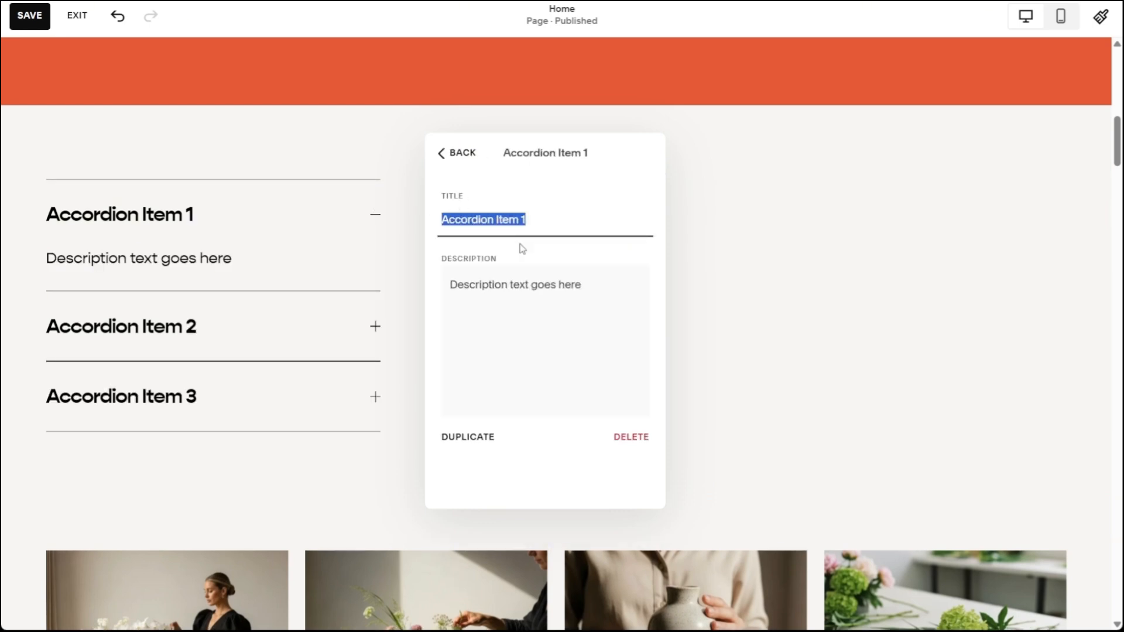
pyautogui.click(527, 279)
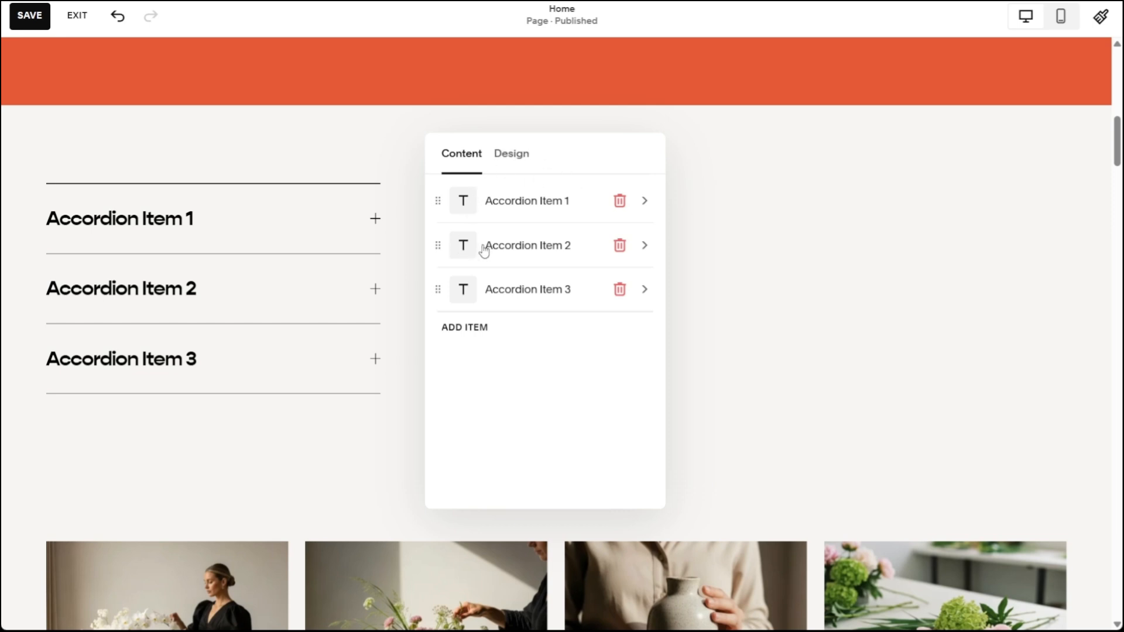
# Delete Accordion Item 2 and Accordion Item 3 from the accordion block.
pyautogui.click(615, 247)
pyautogui.click(616, 245)
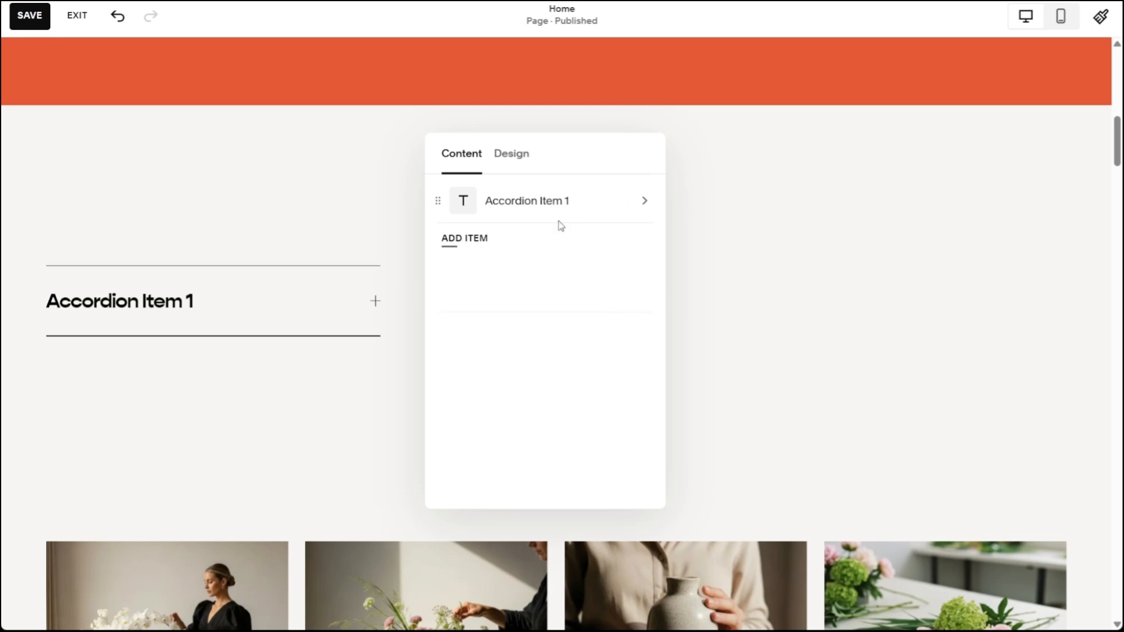
pyautogui.click(460, 242)
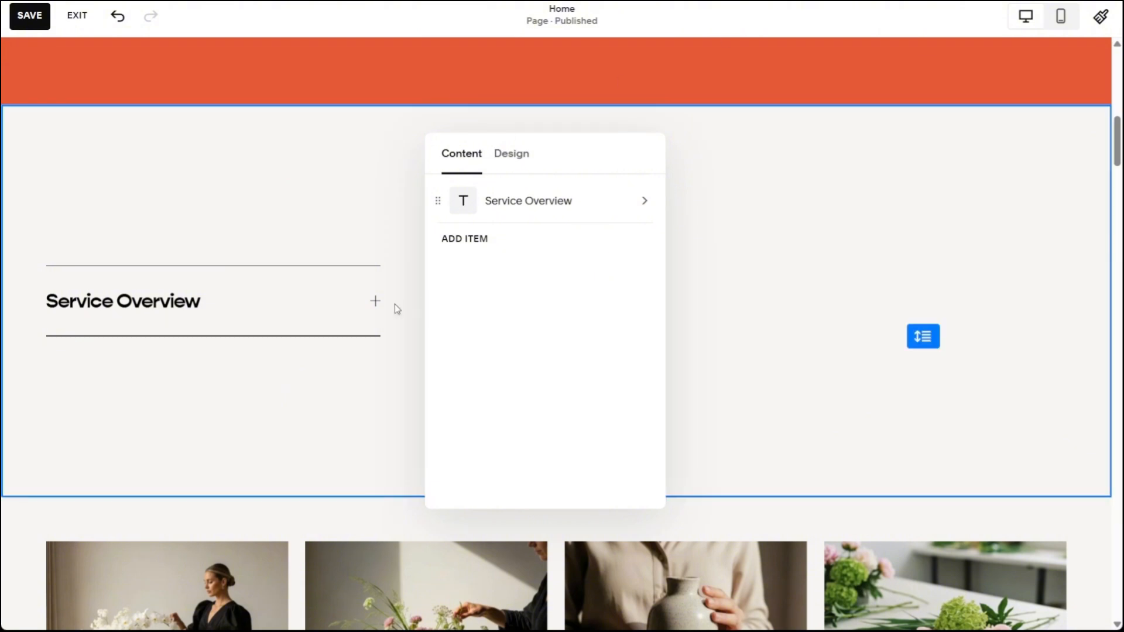
# Try the middle and right alignments for the accordion title, keeping the Heading 4 style and returning to left alignment.
pyautogui.click(512, 155)
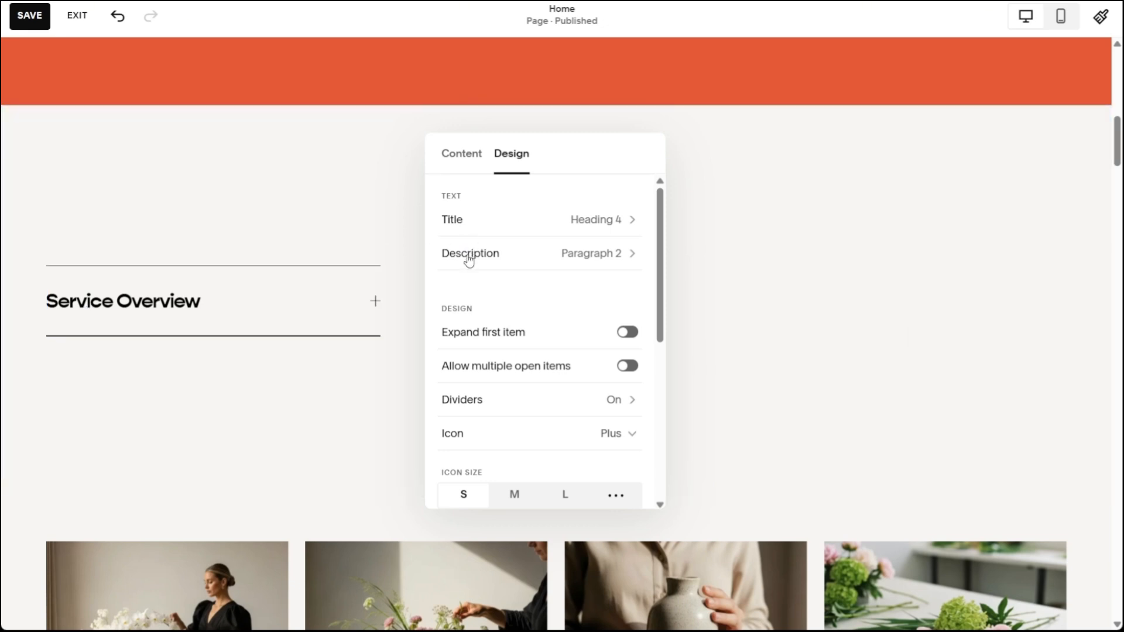
pyautogui.click(579, 229)
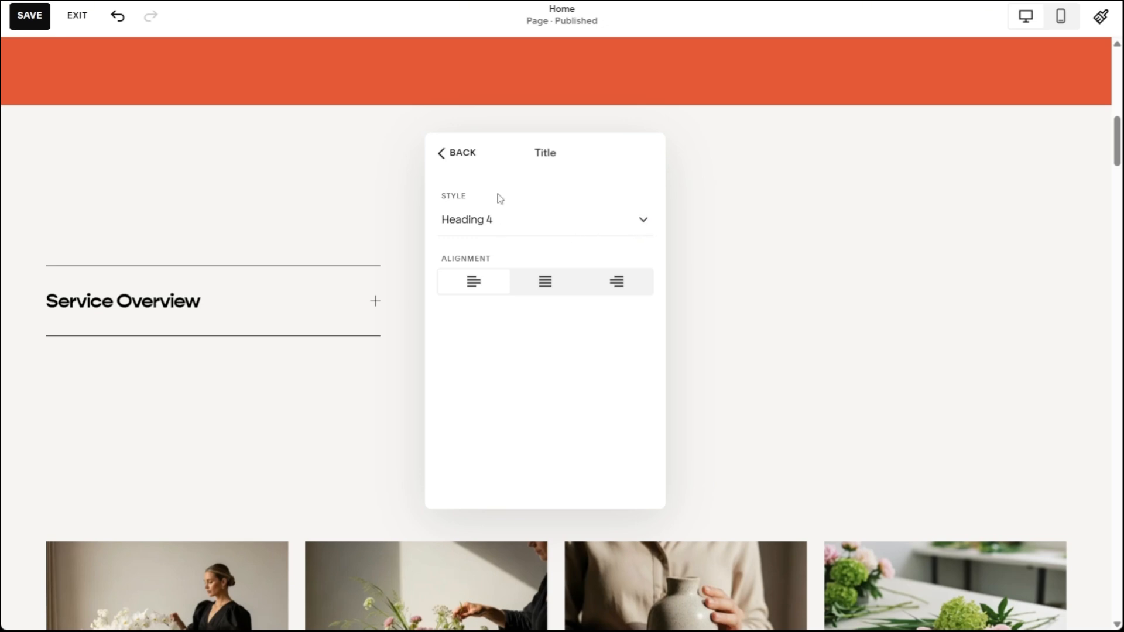
pyautogui.click(643, 220)
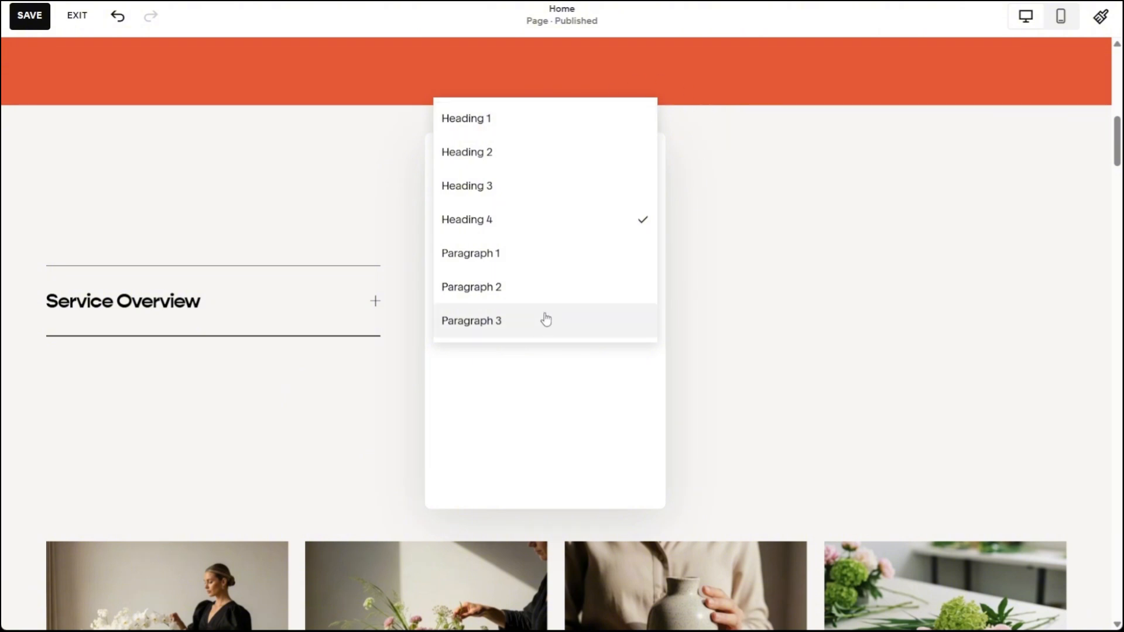
pyautogui.click(456, 214)
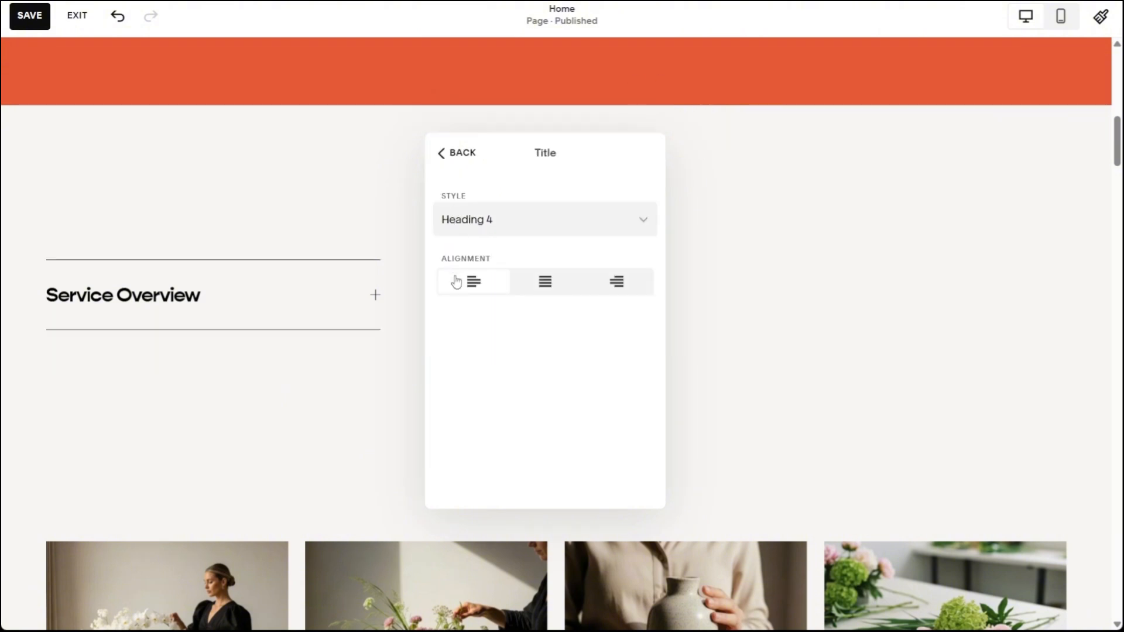
pyautogui.click(545, 288)
pyautogui.click(617, 289)
pyautogui.click(460, 281)
pyautogui.click(458, 153)
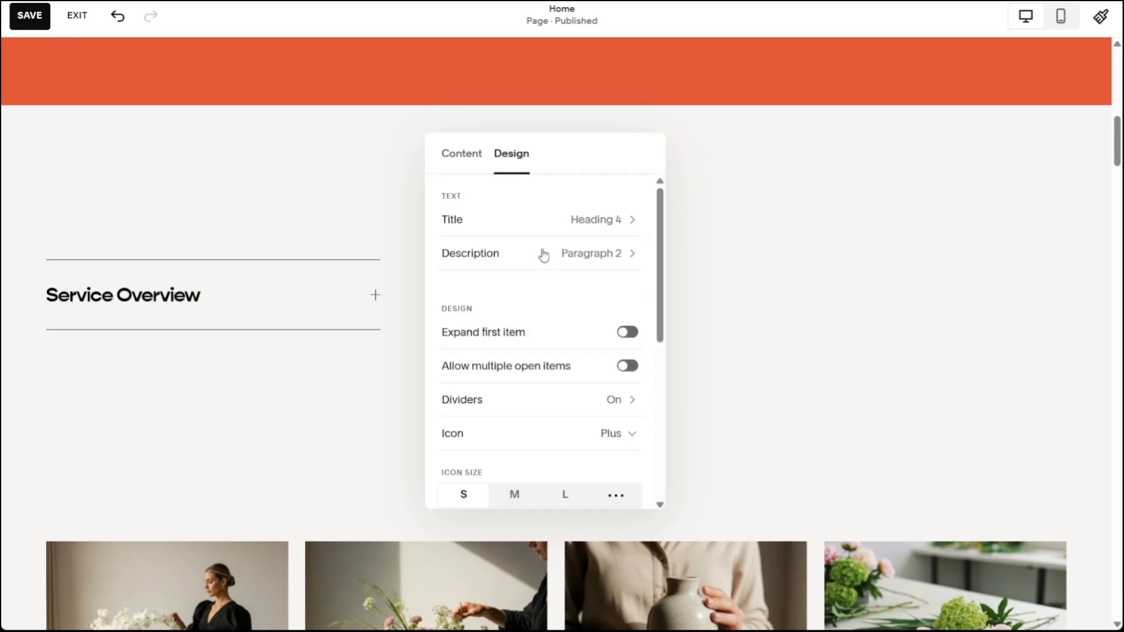
# Set the accordion description's style to Paragraph 3 and its width to a custom 100%.
pyautogui.click(549, 259)
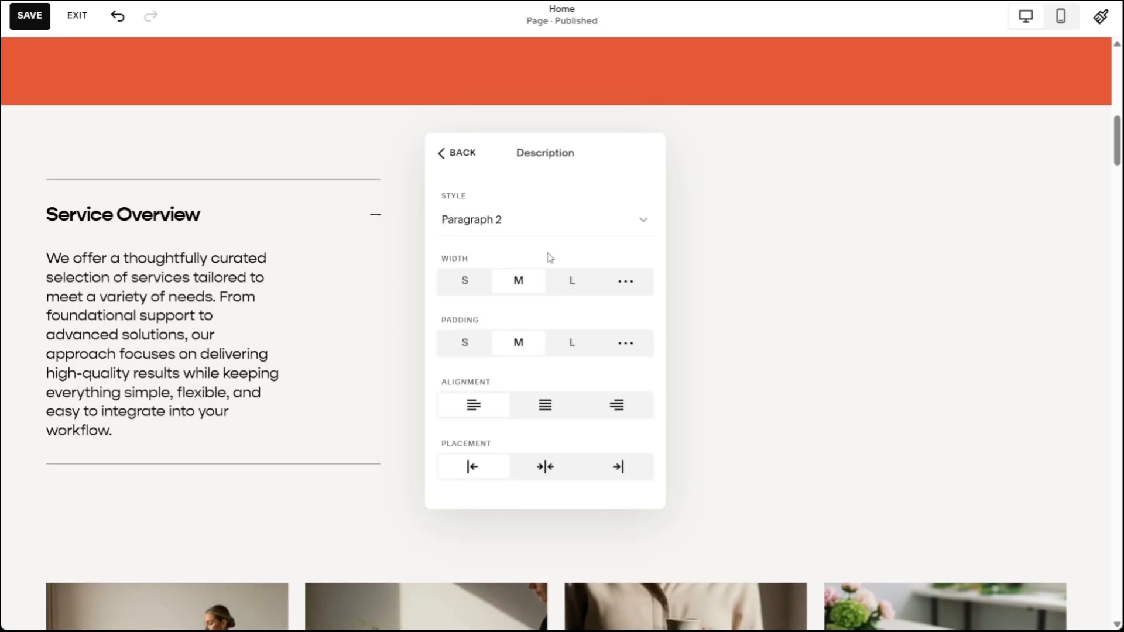
pyautogui.click(642, 219)
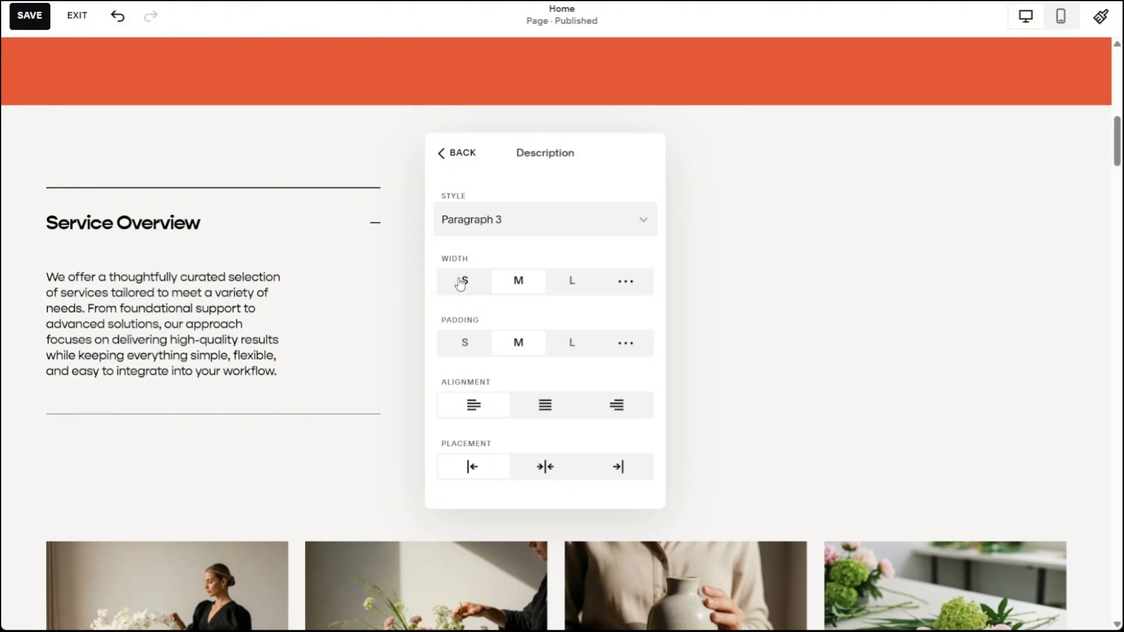
pyautogui.click(572, 282)
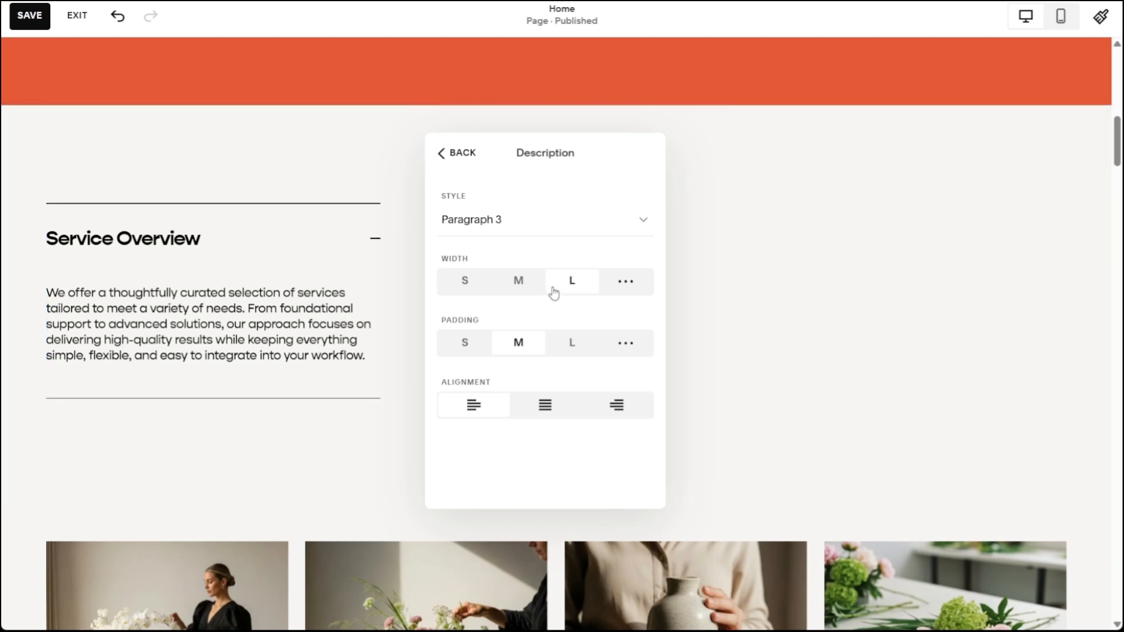
pyautogui.click(636, 288)
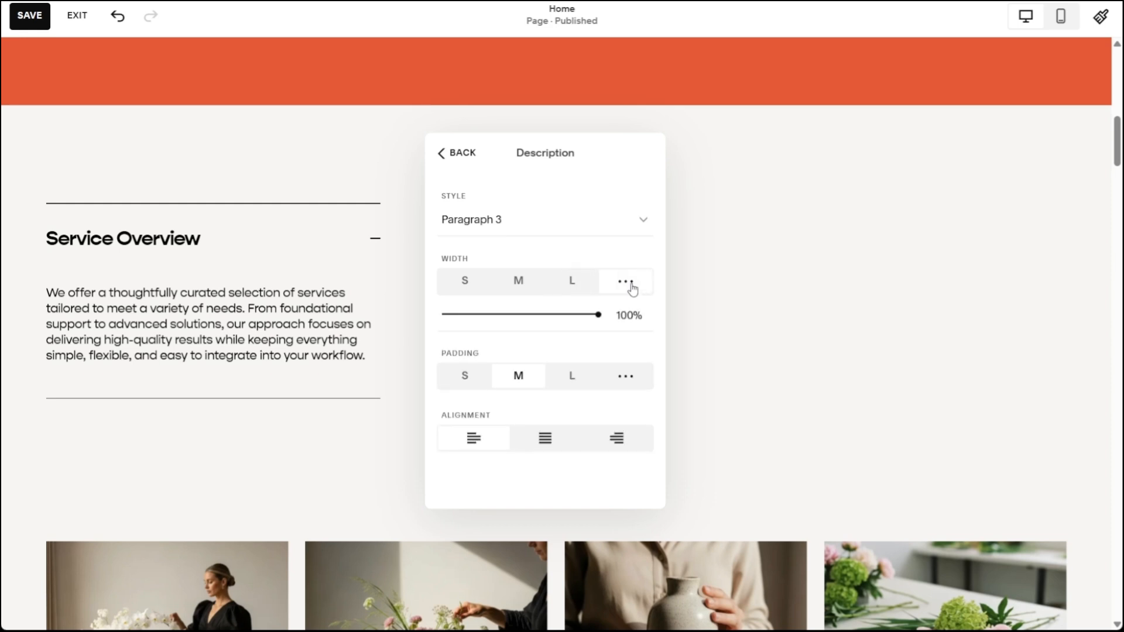
pyautogui.moveTo(548, 311); pyautogui.dragTo(603, 316)
# Try the S, M and L paddings for the accordion description, keep the L spacing and switch to custom per-side padding.
pyautogui.click(453, 380)
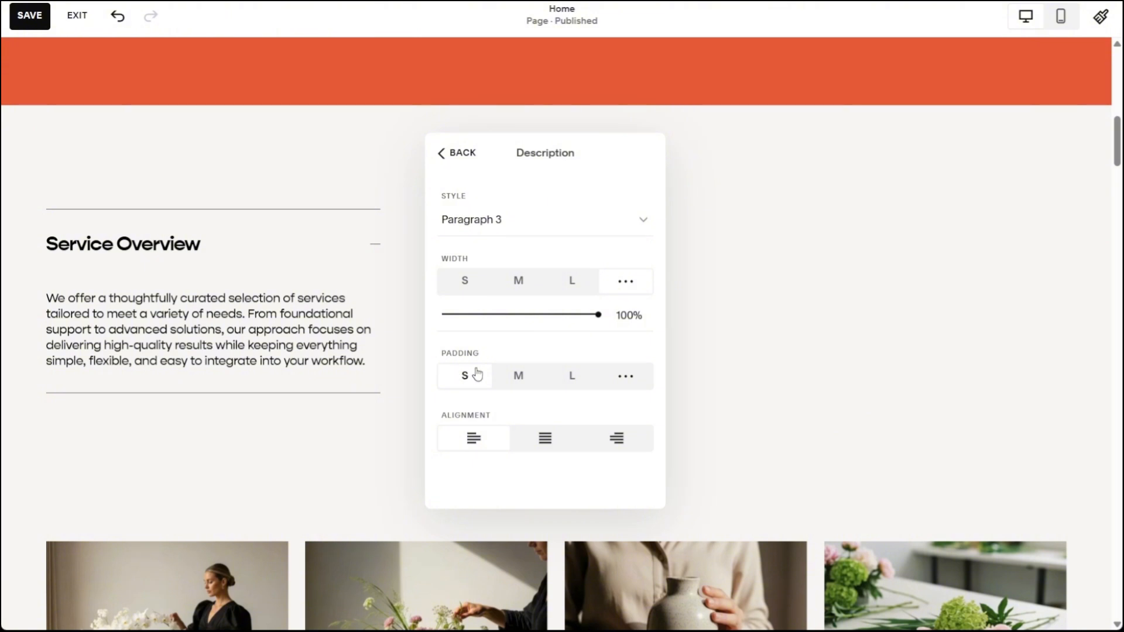
pyautogui.click(534, 383)
pyautogui.click(568, 379)
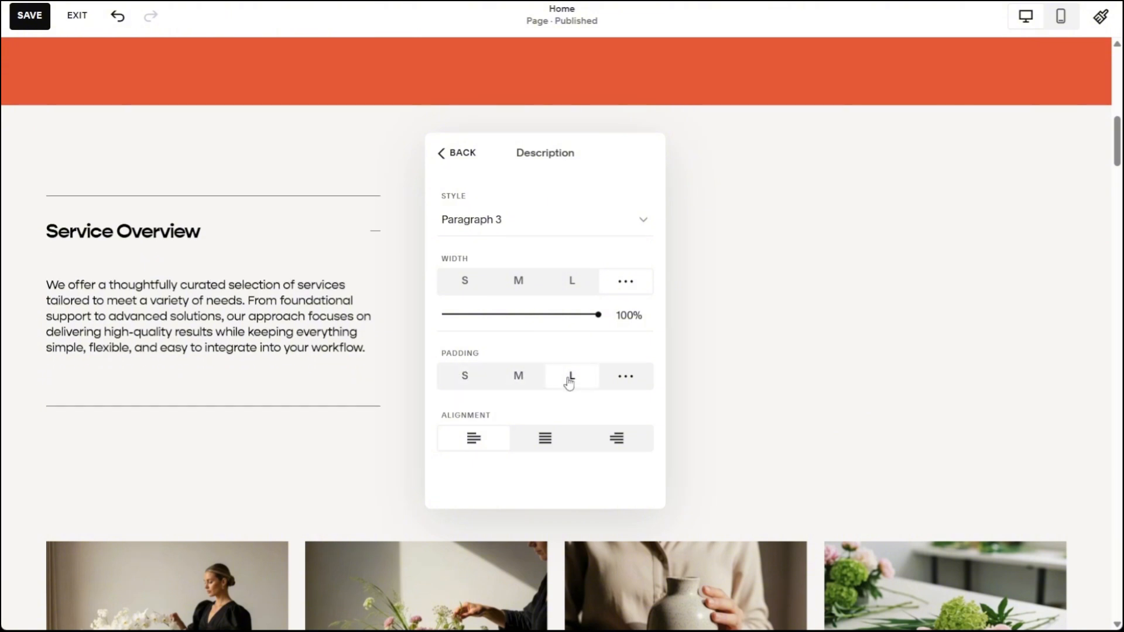
pyautogui.click(636, 379)
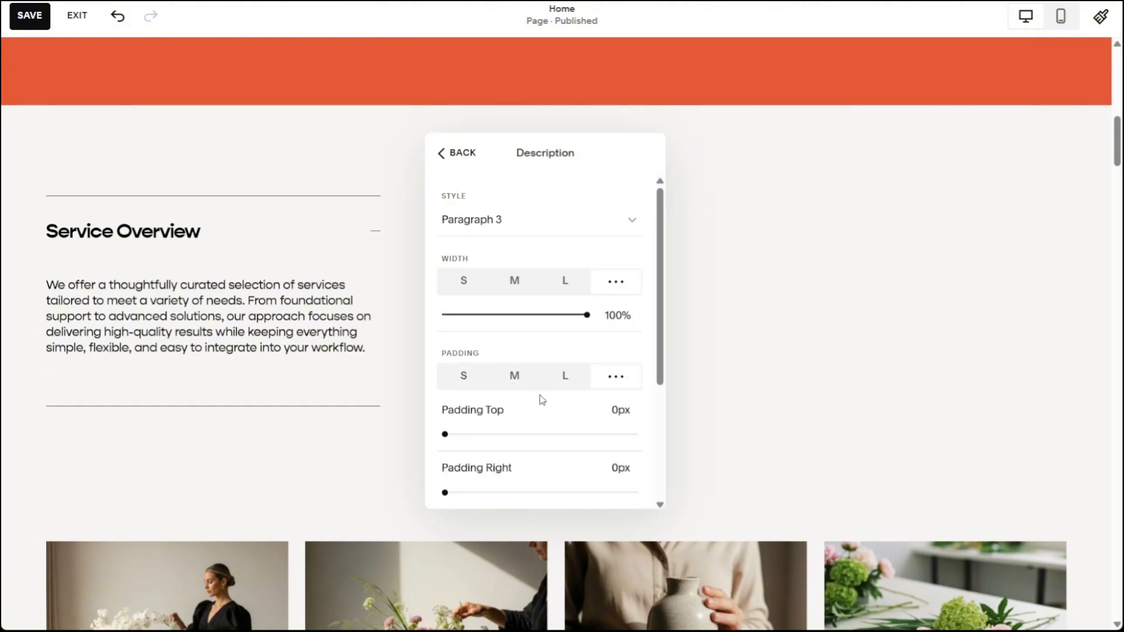
pyautogui.scroll(-3, 541, 398)
pyautogui.scroll(-1, 543, 399)
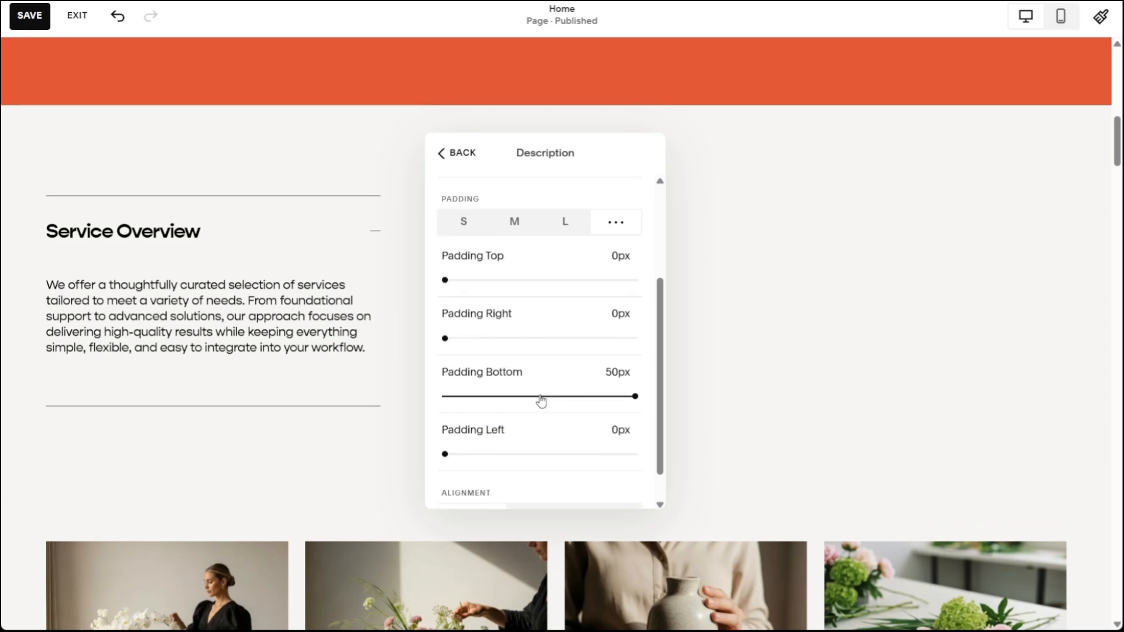
pyautogui.scroll(-1, 521, 374)
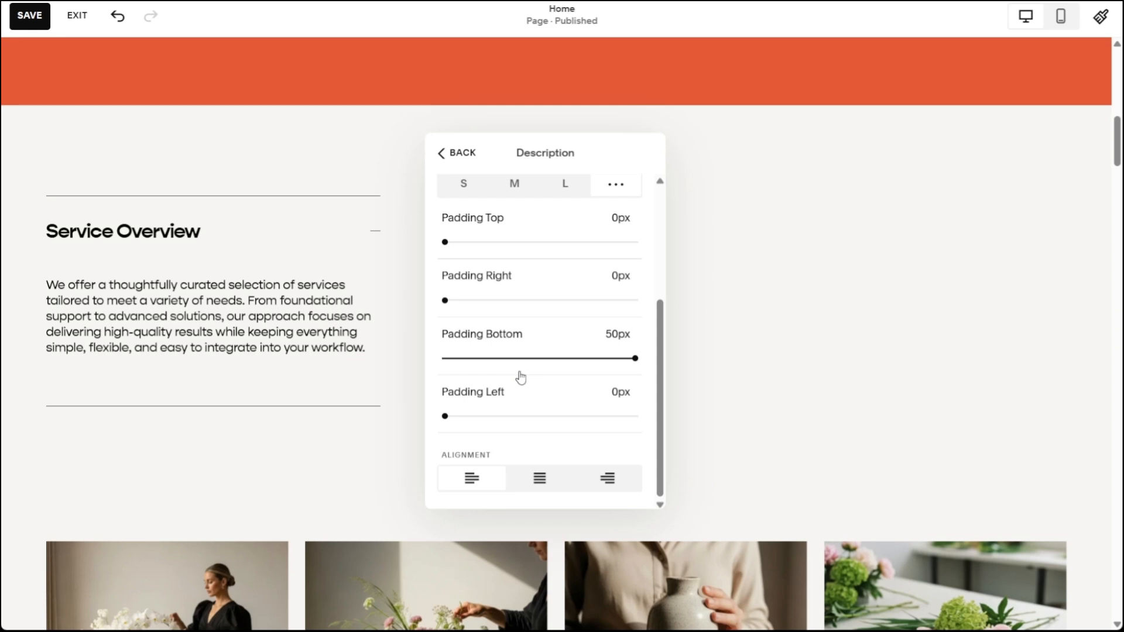
# Try the middle and right alignments for the accordion description and return to the block's design settings.
pyautogui.click(532, 485)
pyautogui.click(606, 484)
pyautogui.click(456, 153)
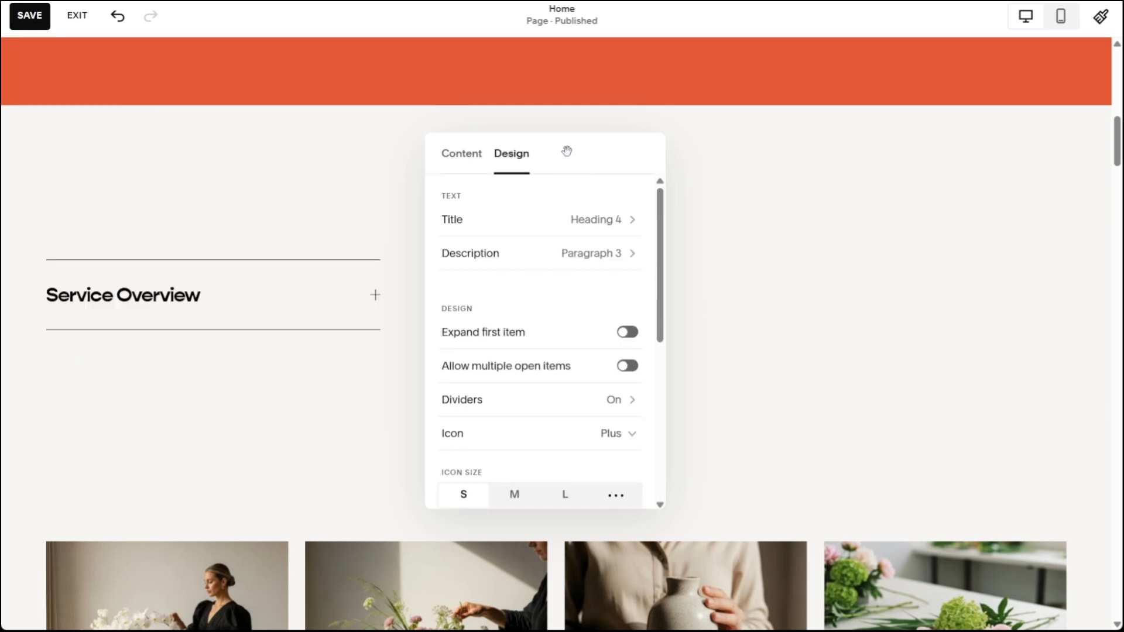
# Try expanding the first accordion item by default, switch that off again, and allow multiple open items.
pyautogui.scroll(-1, 462, 301)
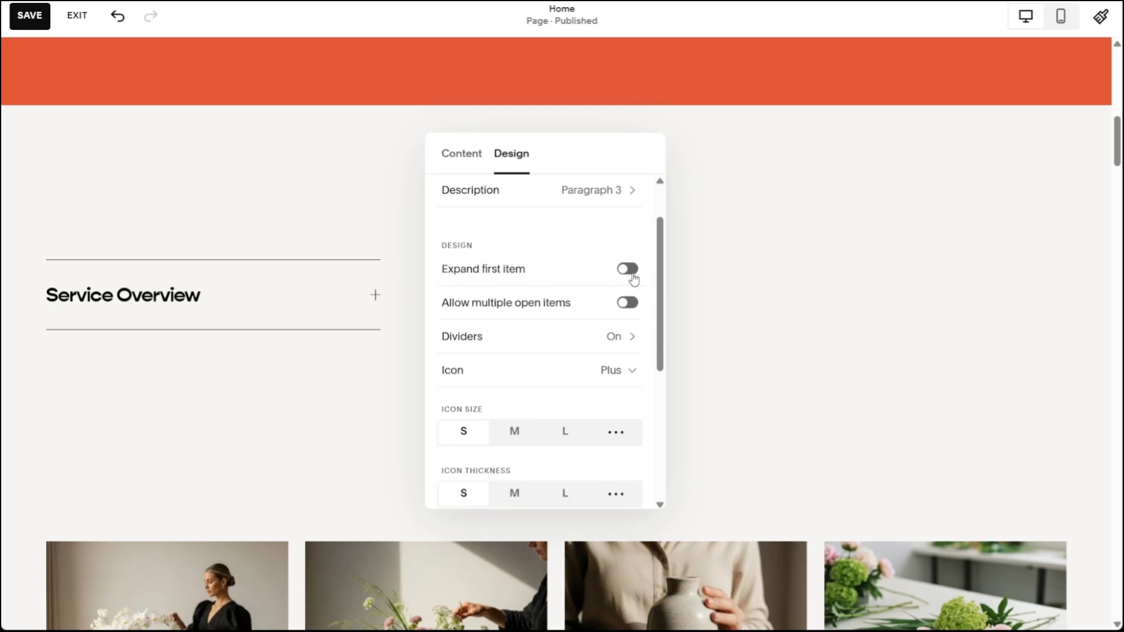
pyautogui.click(633, 280)
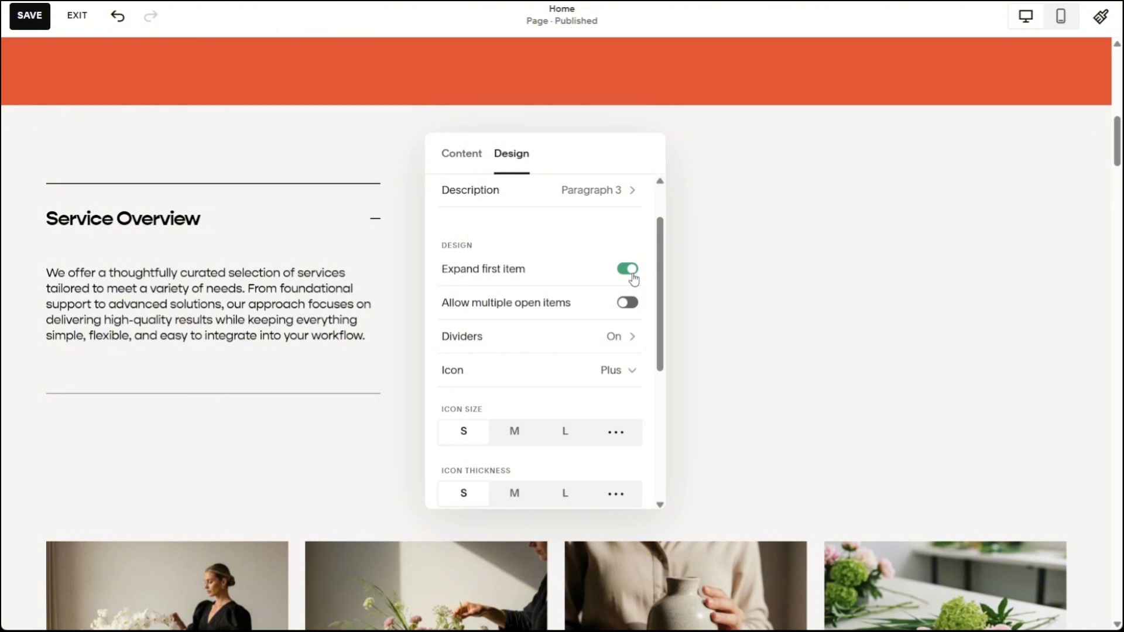
pyautogui.click(633, 278)
pyautogui.click(631, 304)
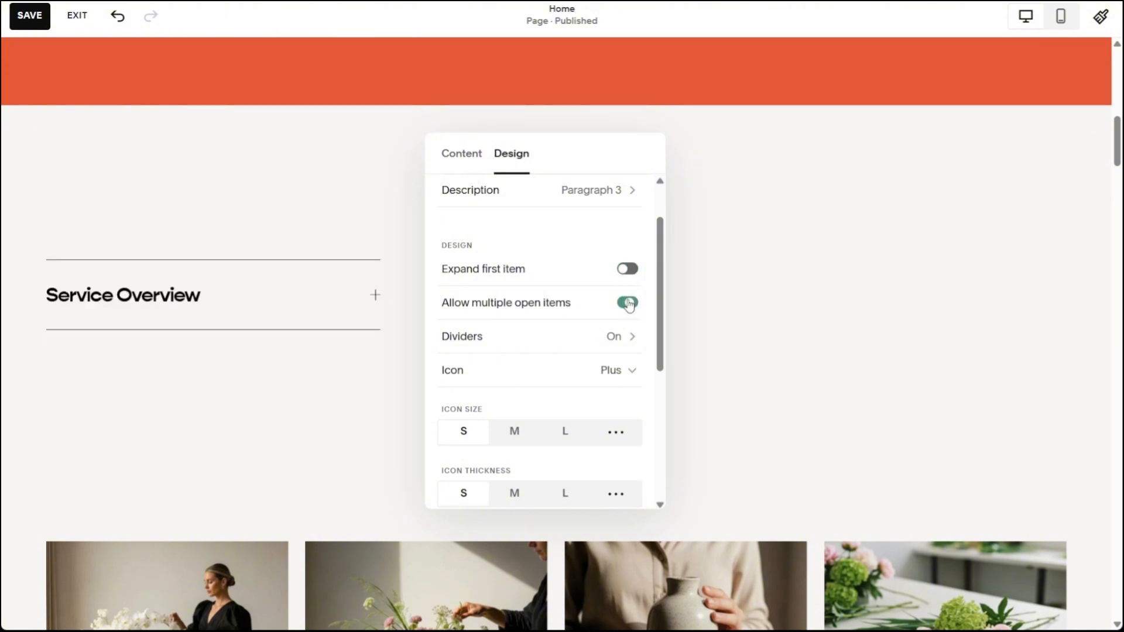
# Disallow multiple open items and try the accordion's dividers off and on again.
pyautogui.click(631, 304)
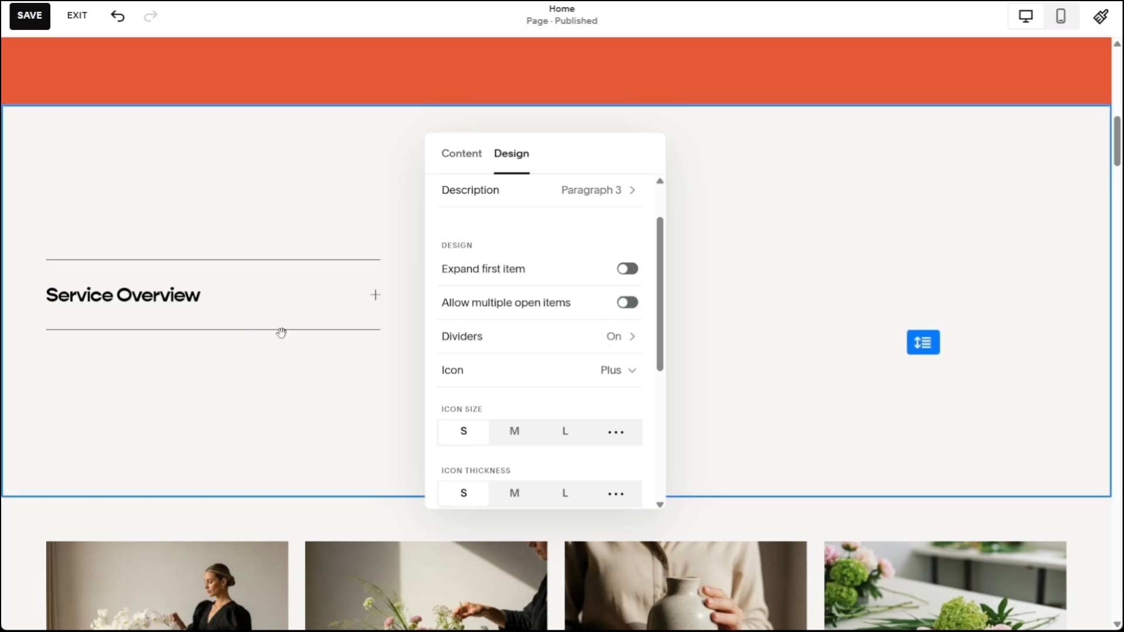
pyautogui.click(626, 337)
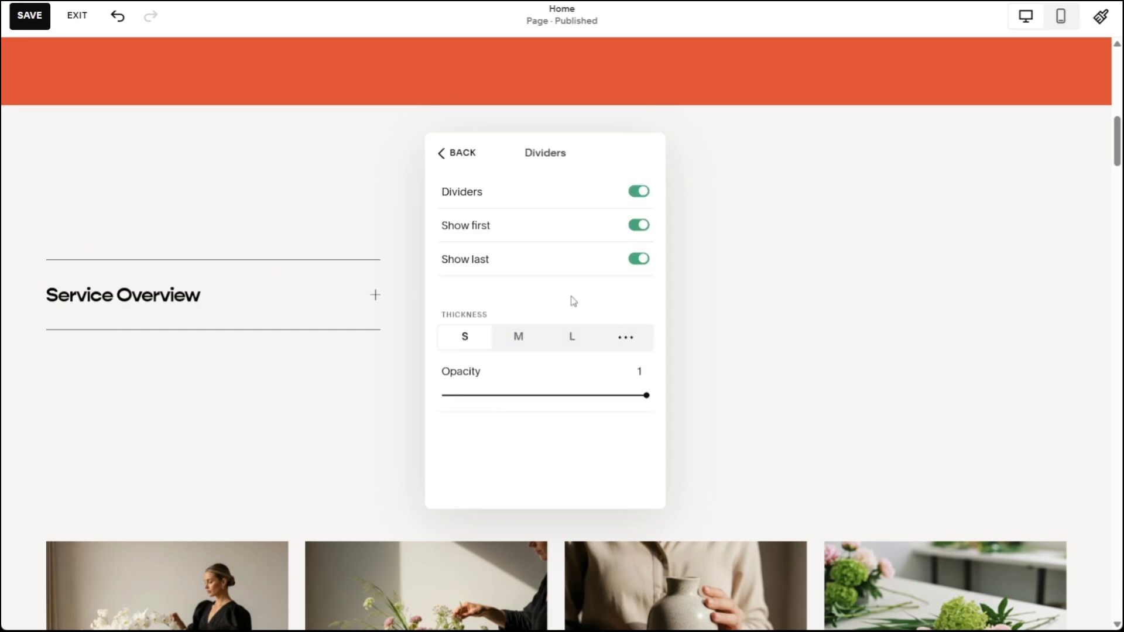
pyautogui.click(638, 195)
pyautogui.click(638, 194)
# Try a custom divider thickness and a lower opacity, return the thickness to S, and switch the dividers off.
pyautogui.click(625, 342)
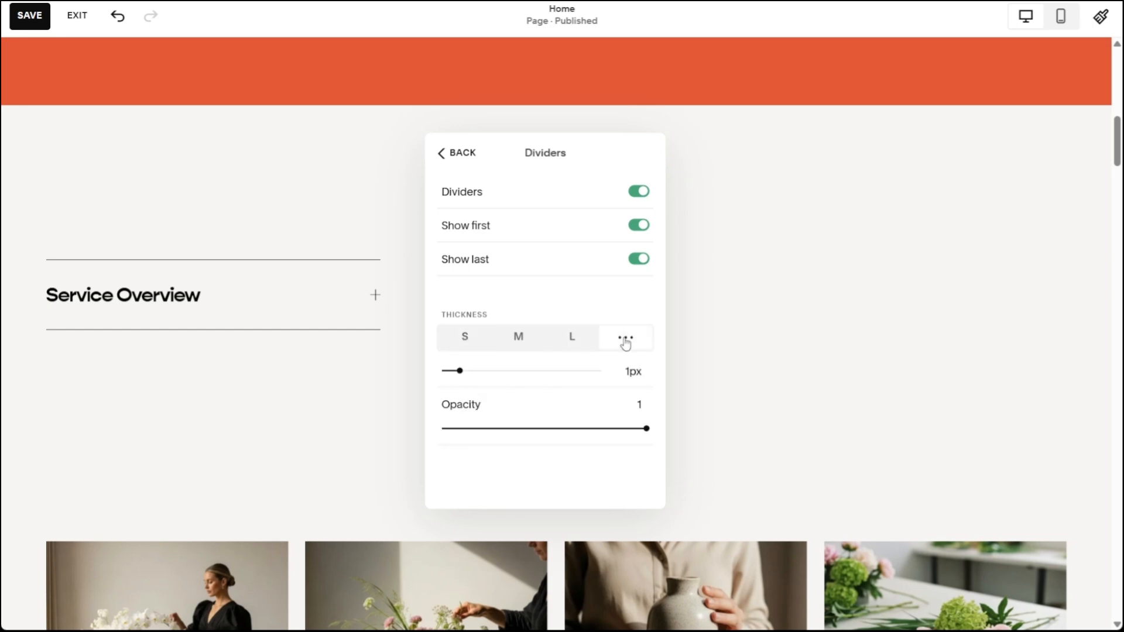
pyautogui.moveTo(459, 371); pyautogui.dragTo(418, 369)
pyautogui.click(465, 336)
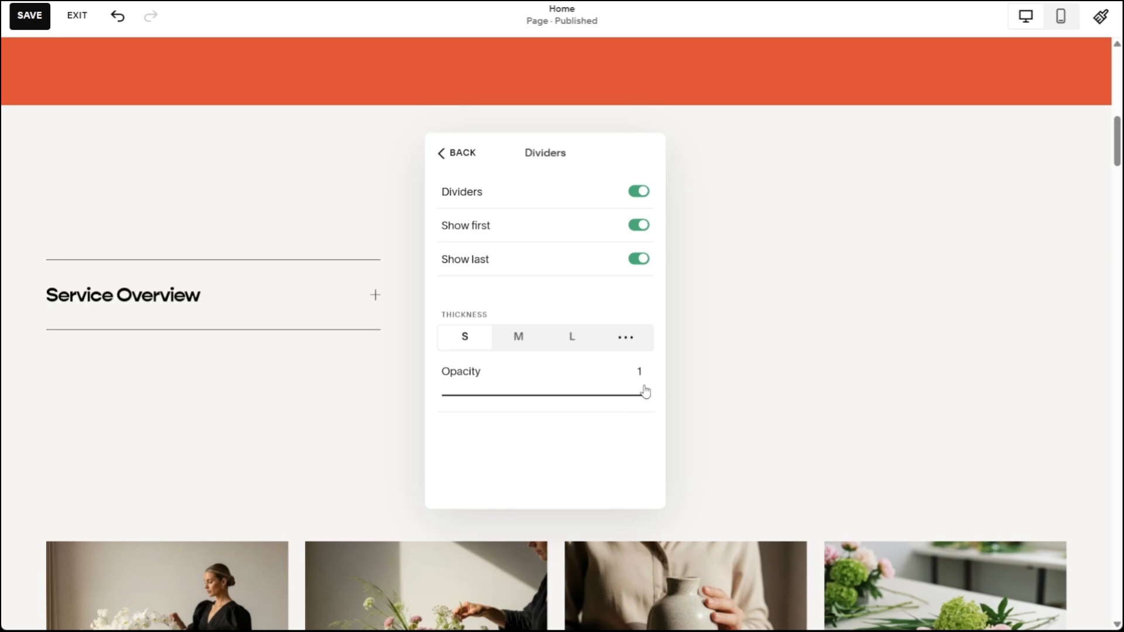
pyautogui.moveTo(646, 396); pyautogui.dragTo(467, 396)
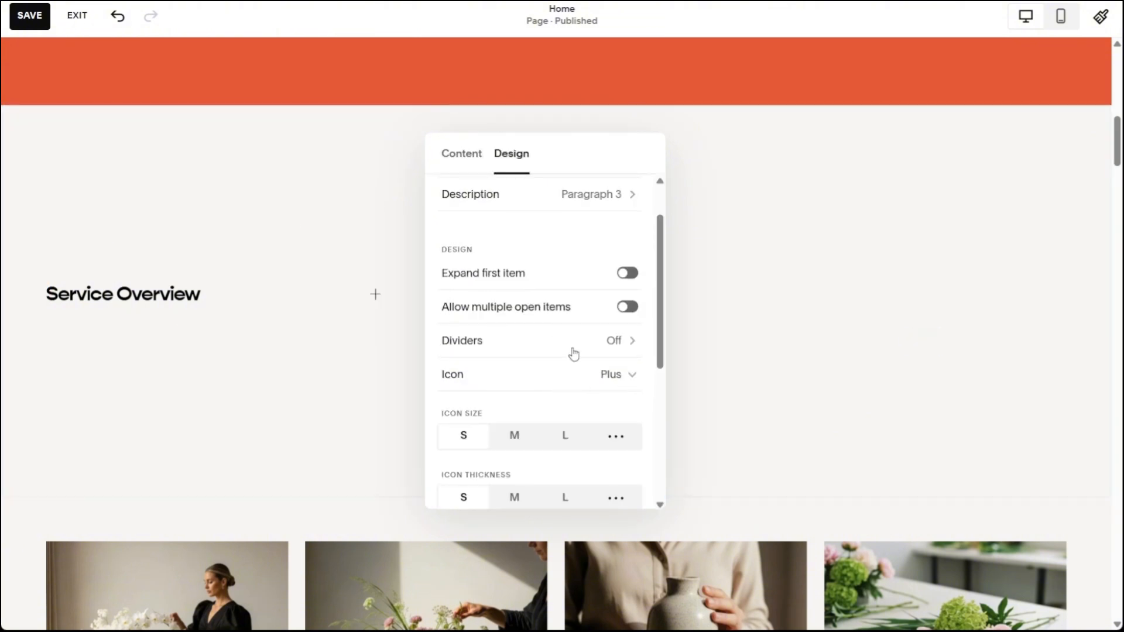
# Change the accordion icon to Arrow and try the M, L and custom icon sizes before returning to S.
pyautogui.click(633, 380)
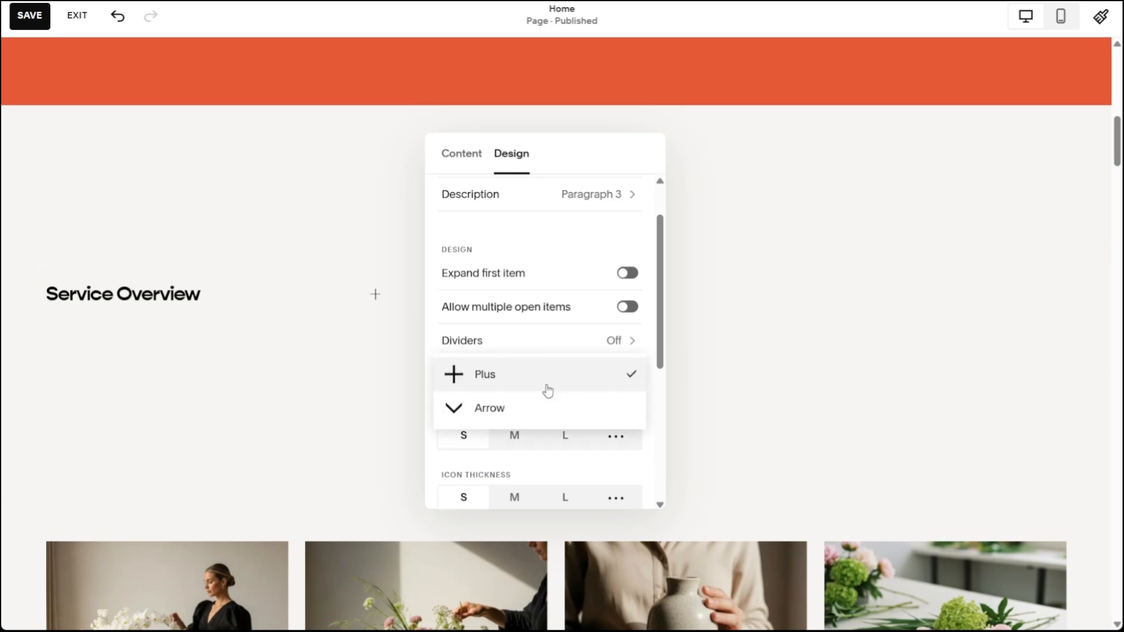
pyautogui.click(526, 414)
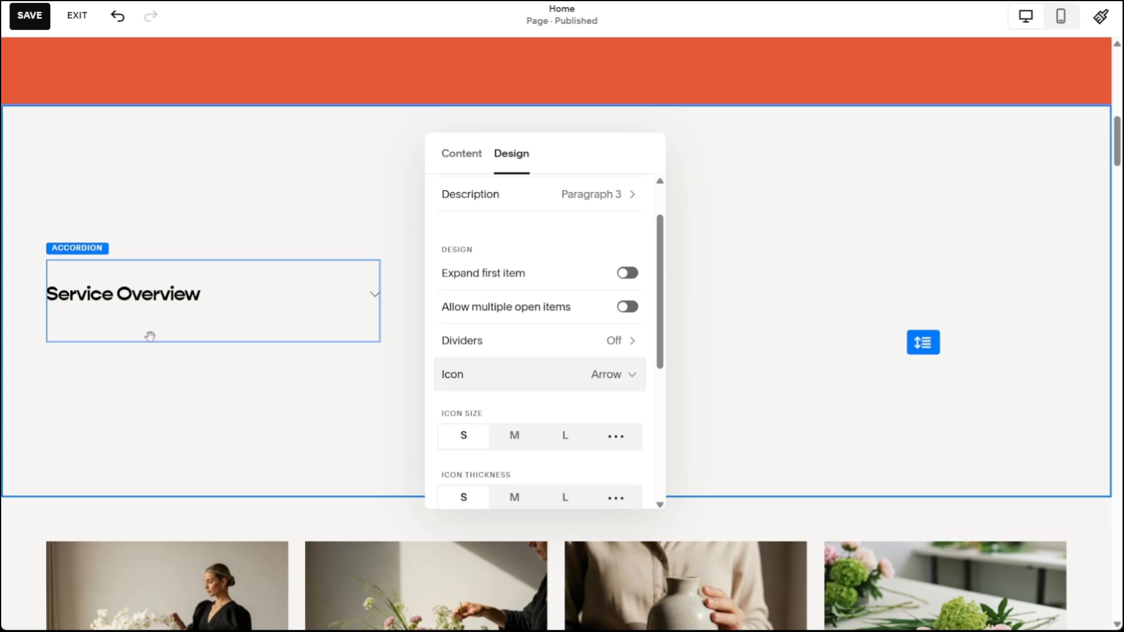
pyautogui.scroll(-2, 513, 370)
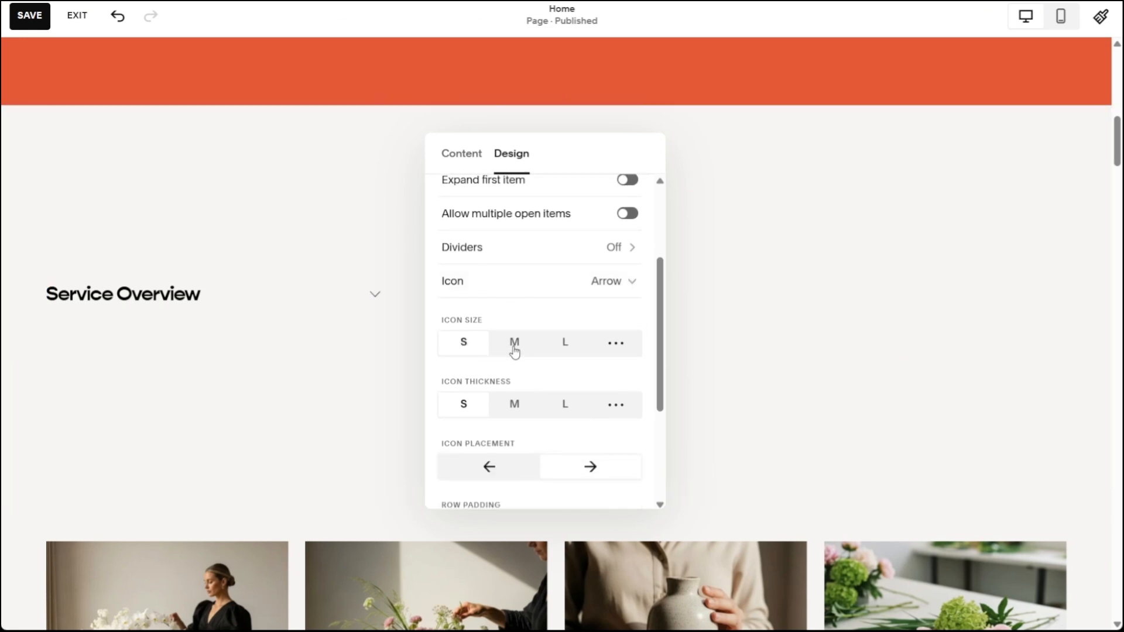
pyautogui.click(514, 346)
pyautogui.click(570, 346)
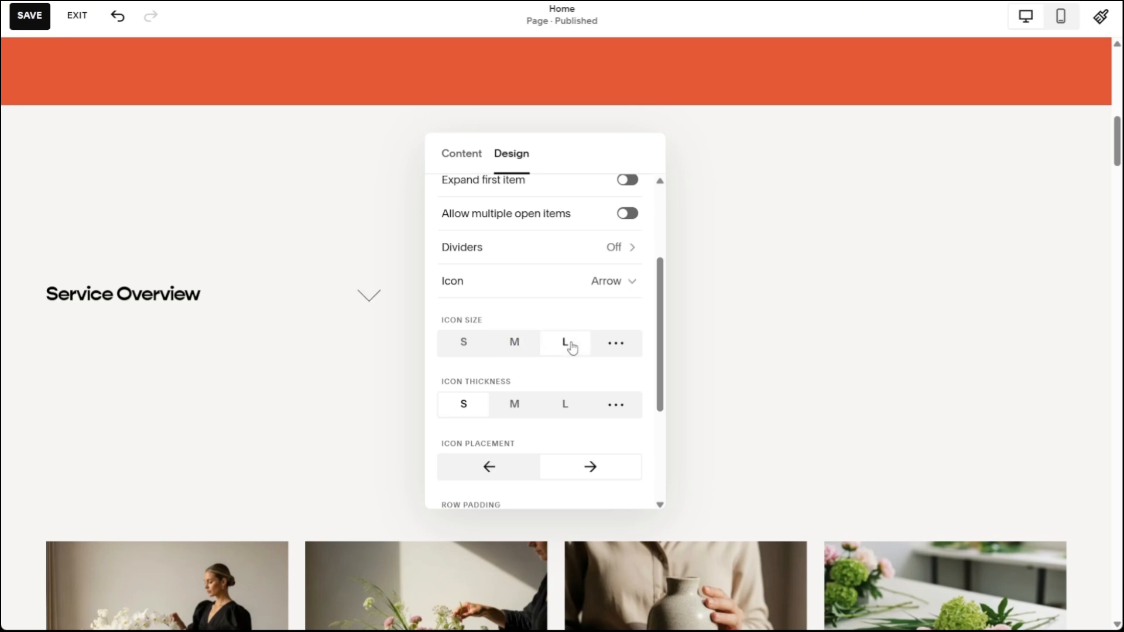
pyautogui.click(622, 347)
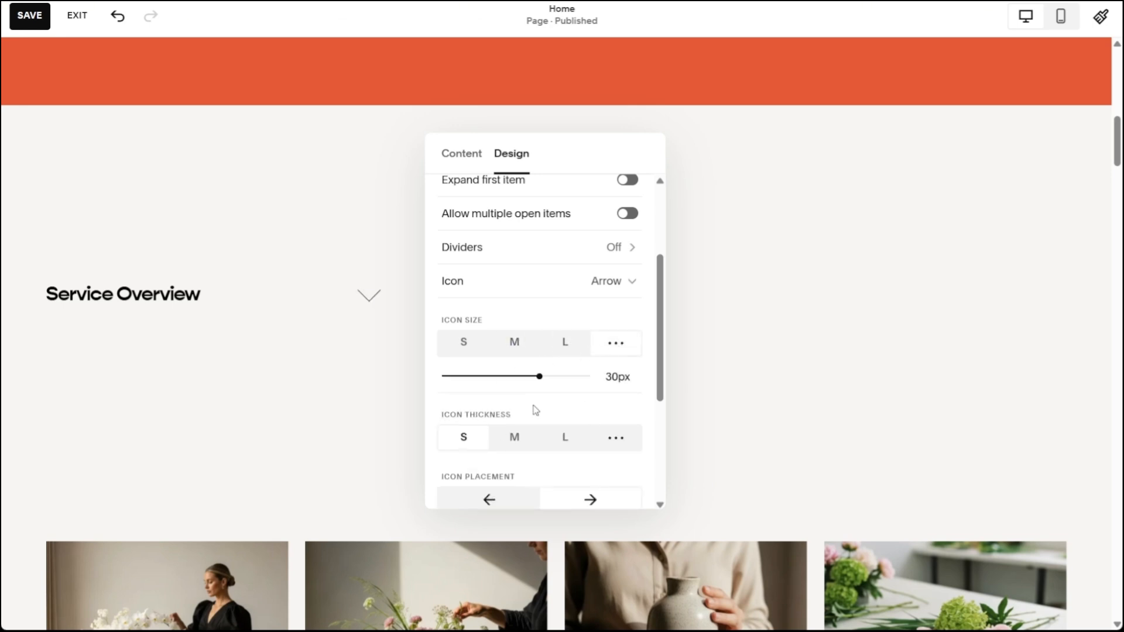
pyautogui.scroll(-1, 534, 409)
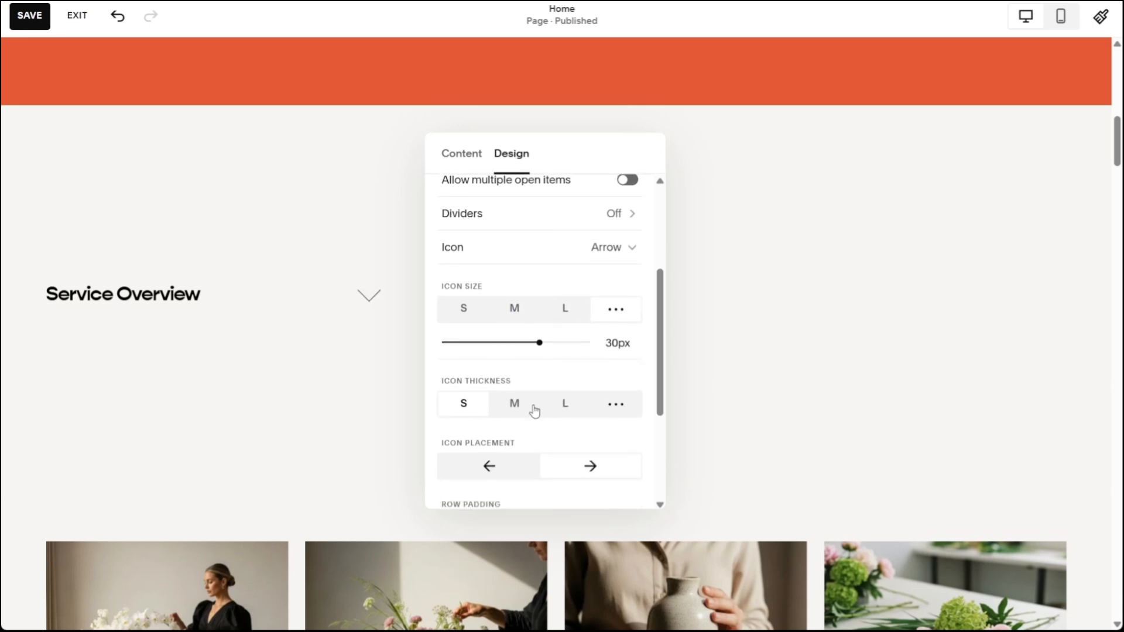
pyautogui.click(475, 318)
pyautogui.scroll(-1, 468, 370)
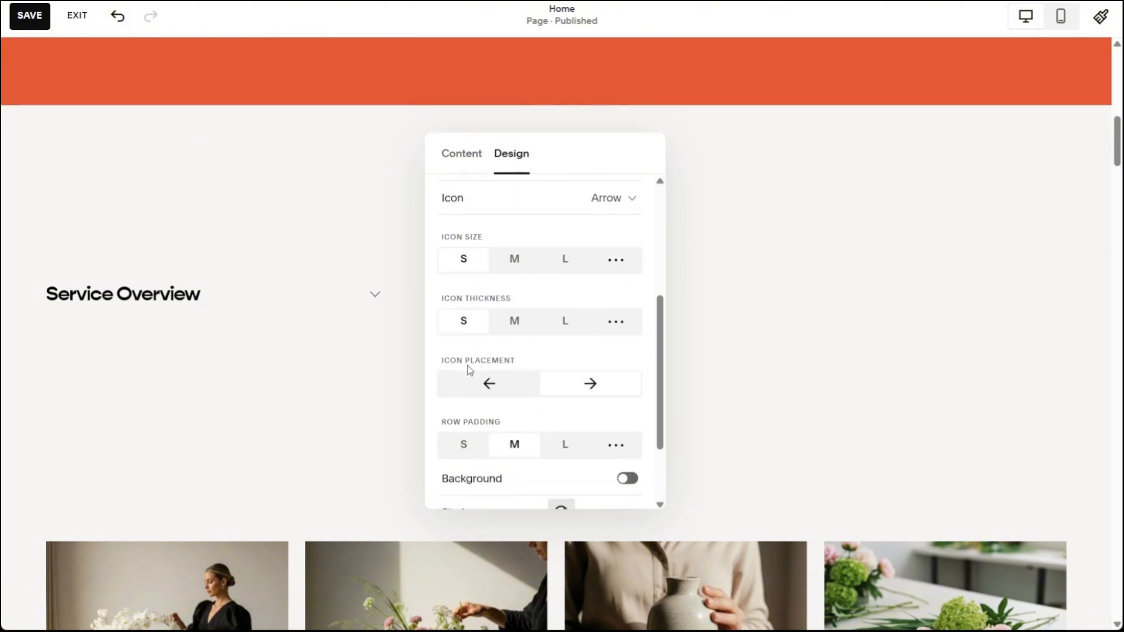
# Try the M and L icon thicknesses for the accordion arrow and keep M.
pyautogui.click(515, 332)
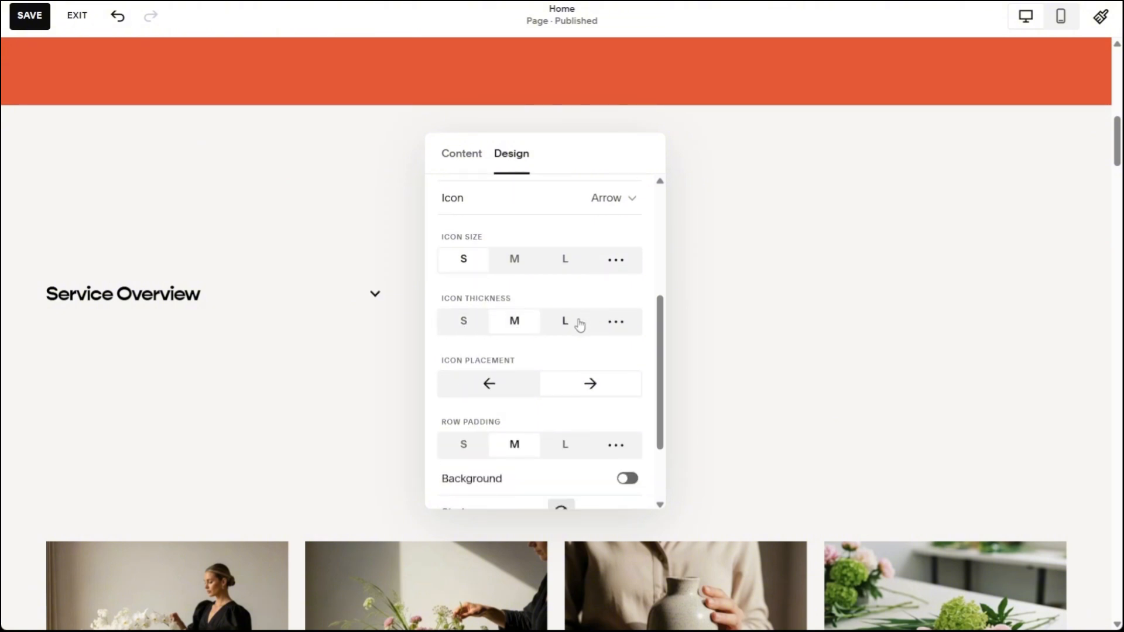
pyautogui.click(568, 322)
pyautogui.click(530, 322)
# Try both icon placements and the S, M and L row paddings, keeping the left placement and S row padding.
pyautogui.click(498, 392)
pyautogui.click(595, 392)
pyautogui.click(463, 449)
pyautogui.click(515, 450)
pyautogui.click(564, 447)
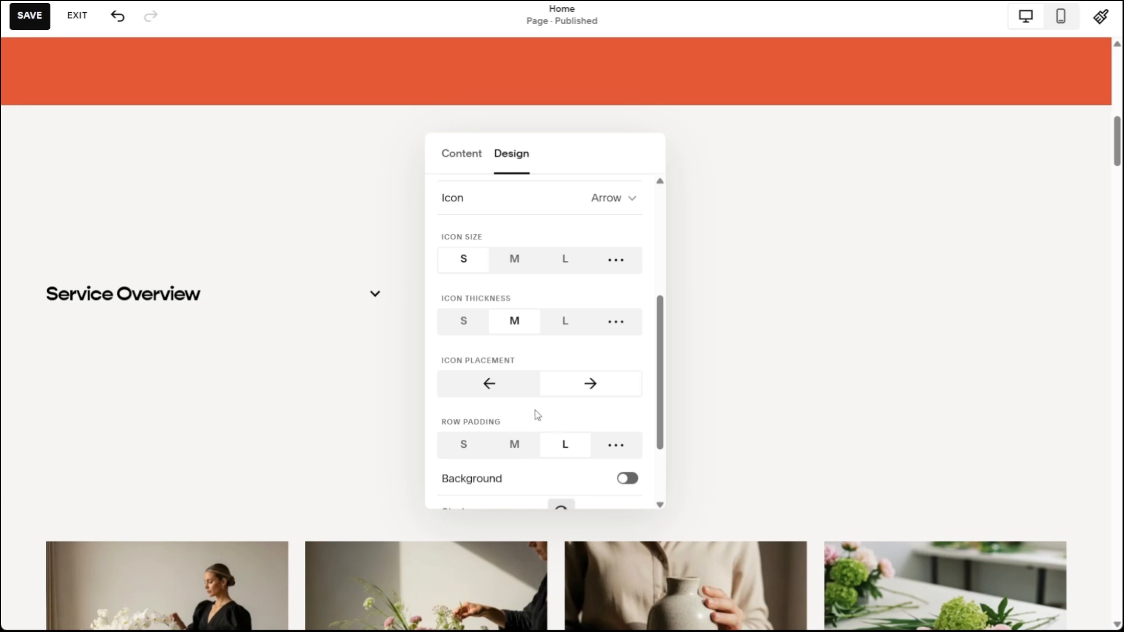
pyautogui.click(465, 444)
pyautogui.click(492, 391)
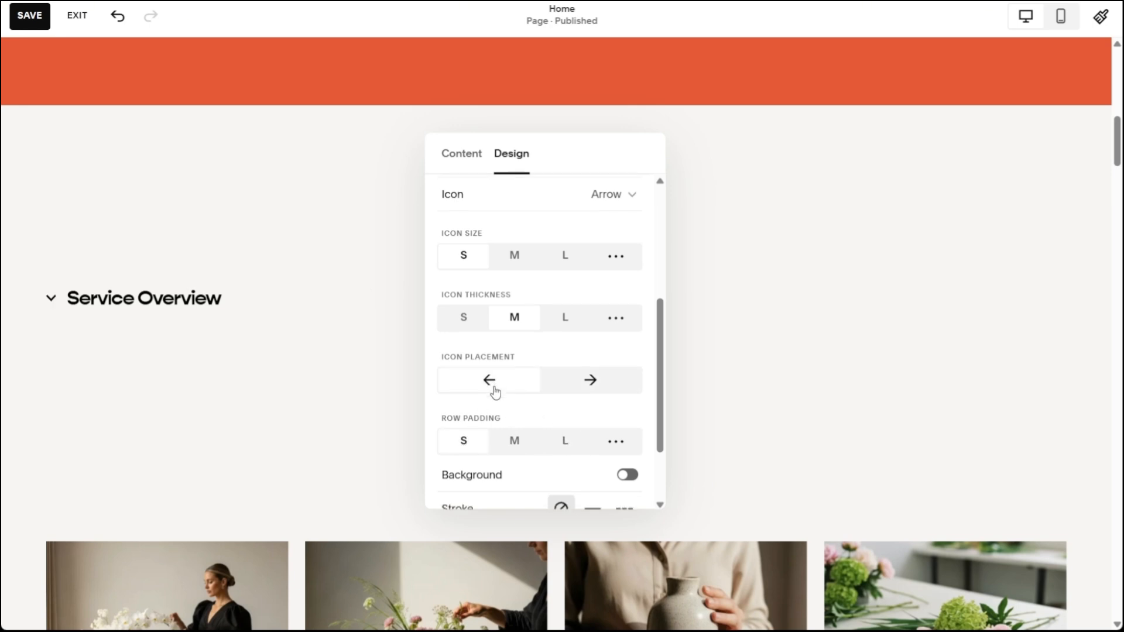
# Try yellow and orange backgrounds for the accordion, look at the custom colour options, and switch the background off.
pyautogui.scroll(-2, 495, 392)
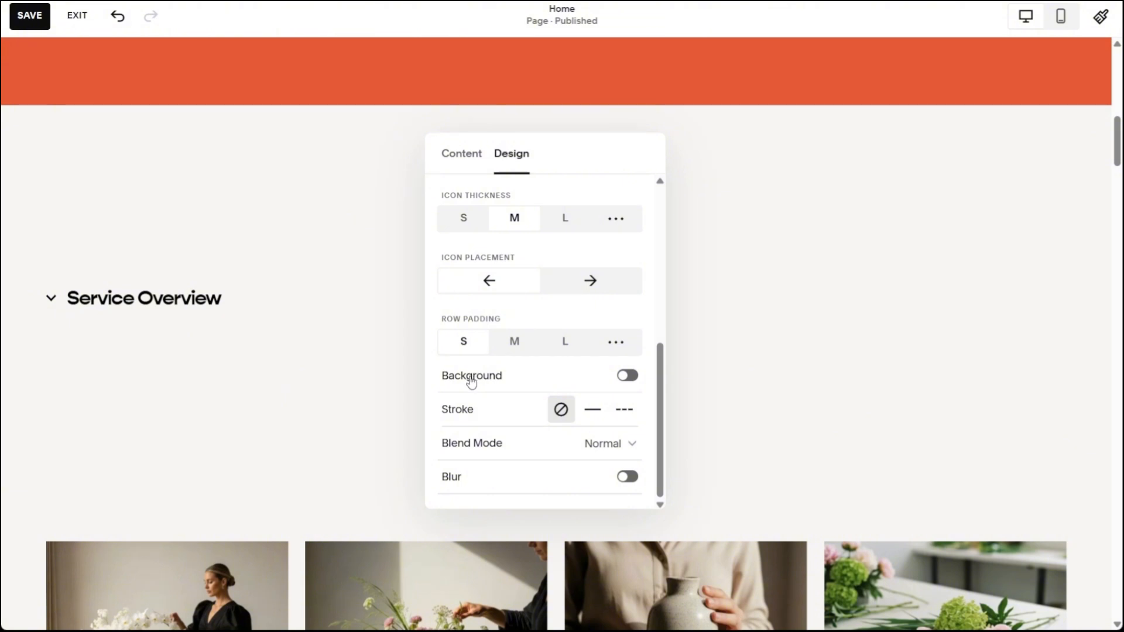
pyautogui.click(628, 376)
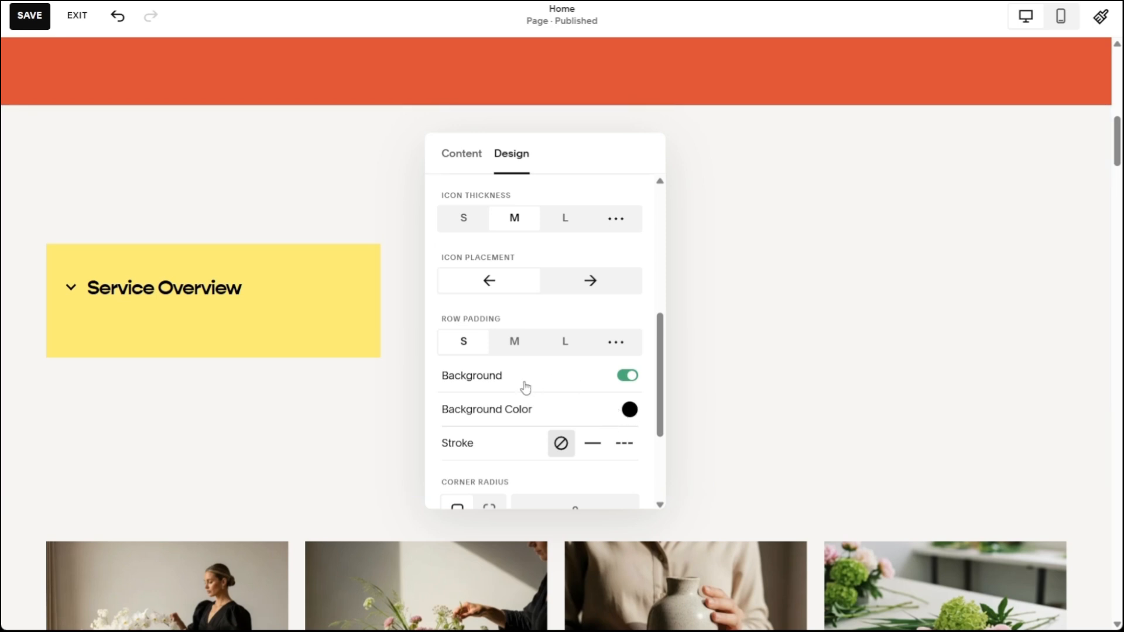
pyautogui.click(630, 412)
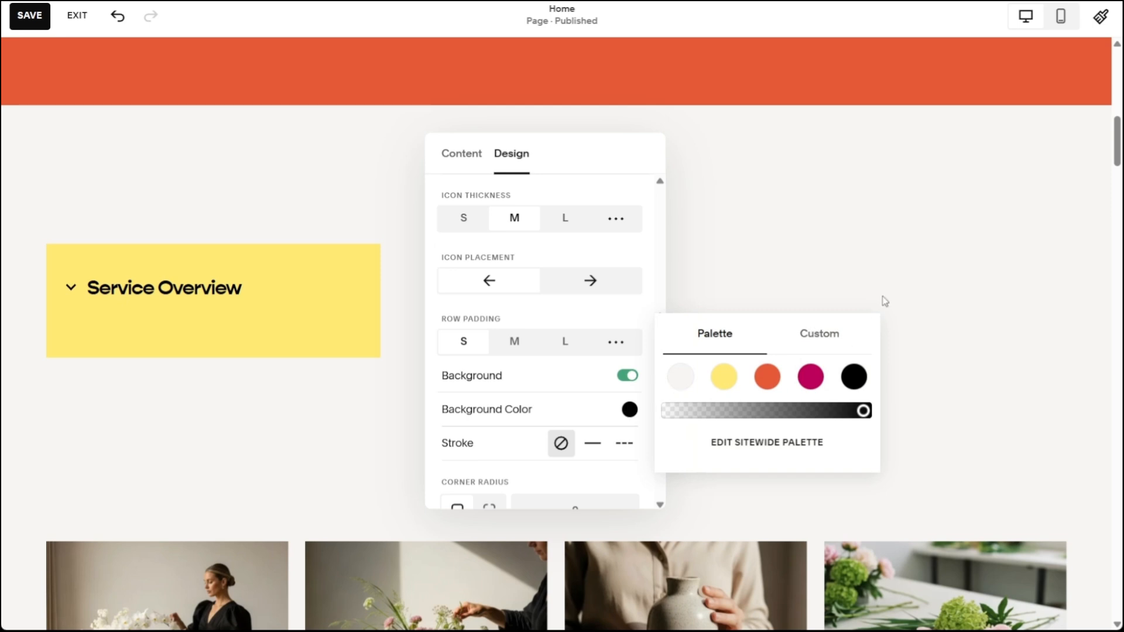
pyautogui.click(727, 389)
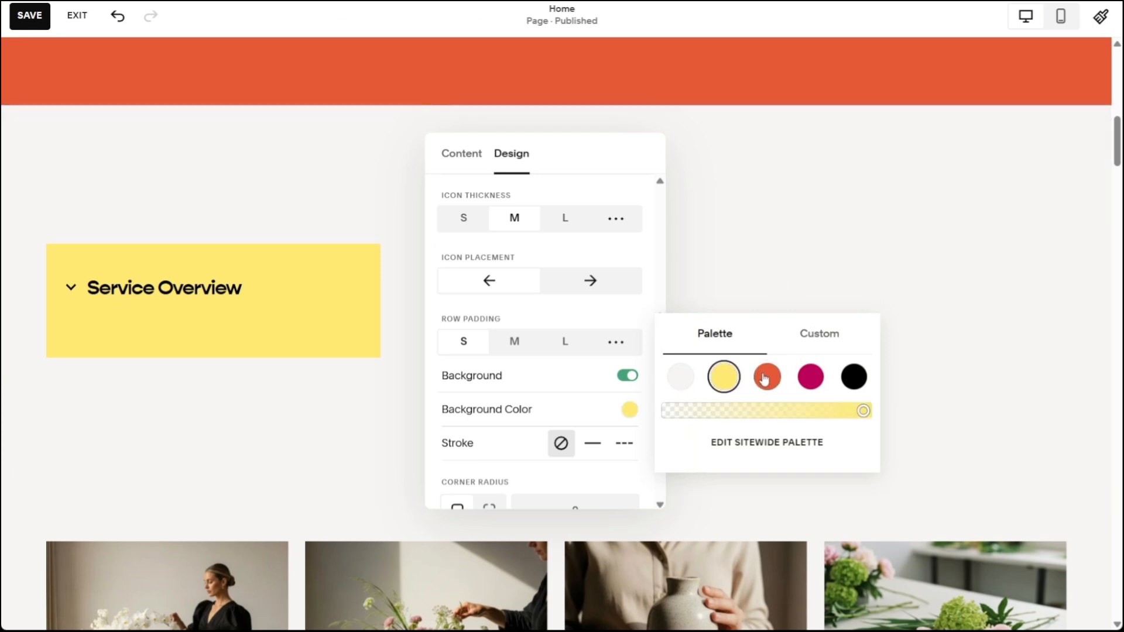
pyautogui.click(766, 375)
pyautogui.click(801, 338)
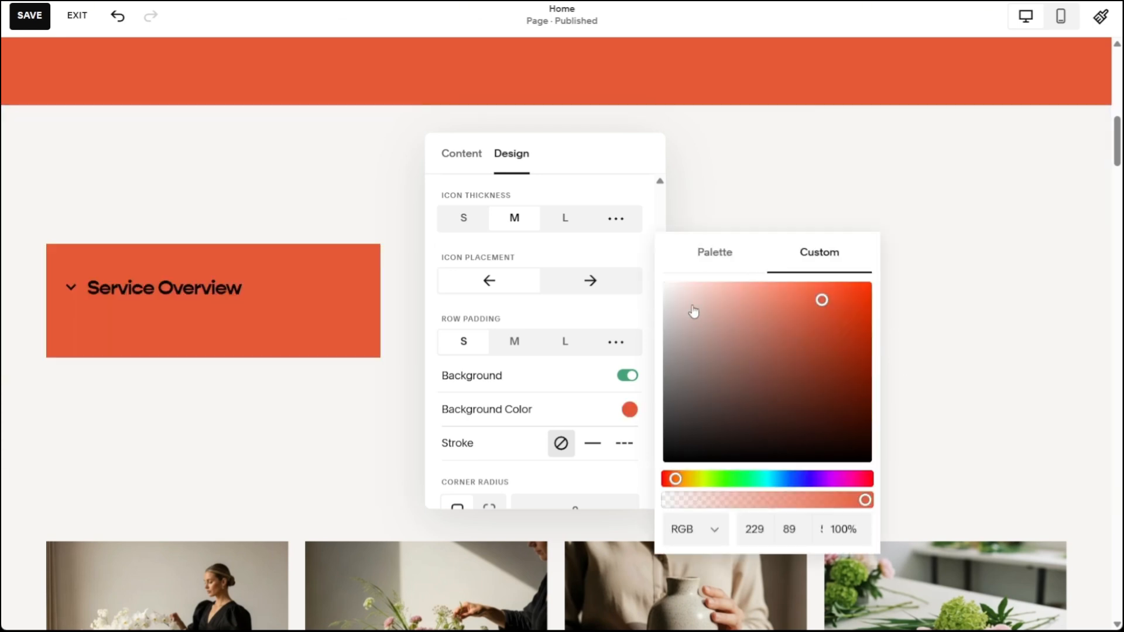
pyautogui.click(616, 381)
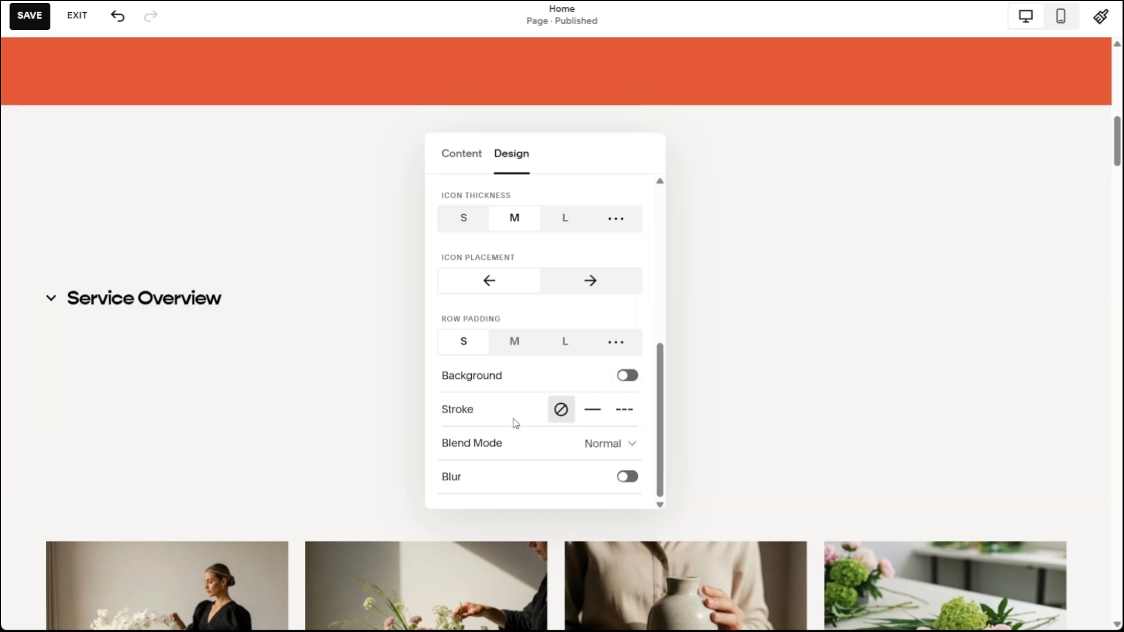
# Try a solid stroke around the accordion, choose dashed instead, and try orange before returning the stroke colour to black.
pyautogui.click(593, 411)
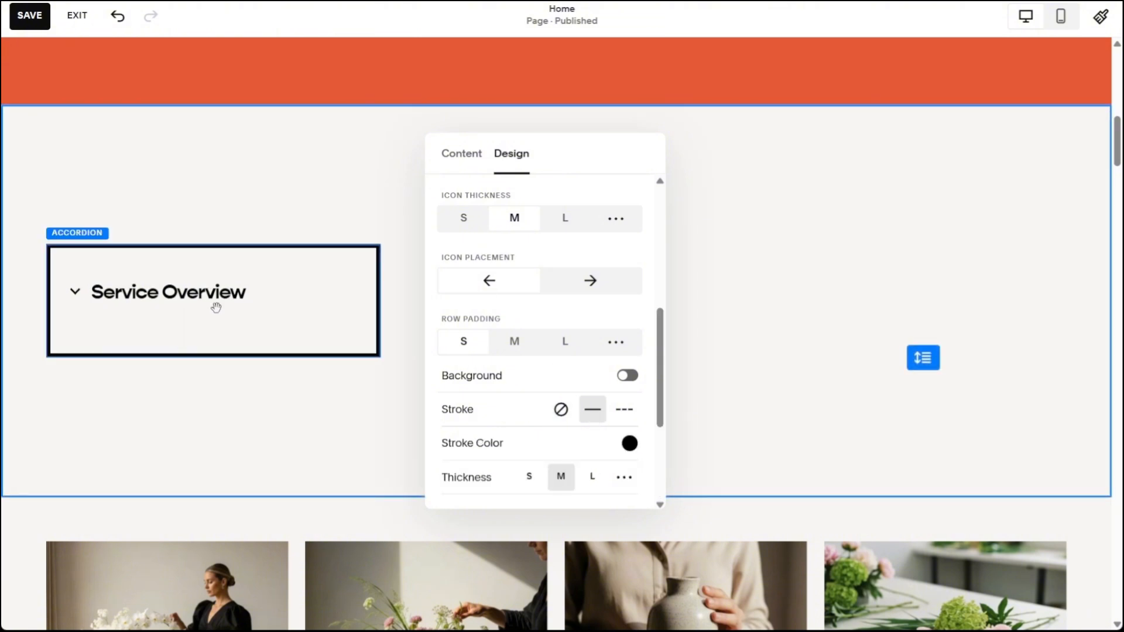
pyautogui.click(624, 412)
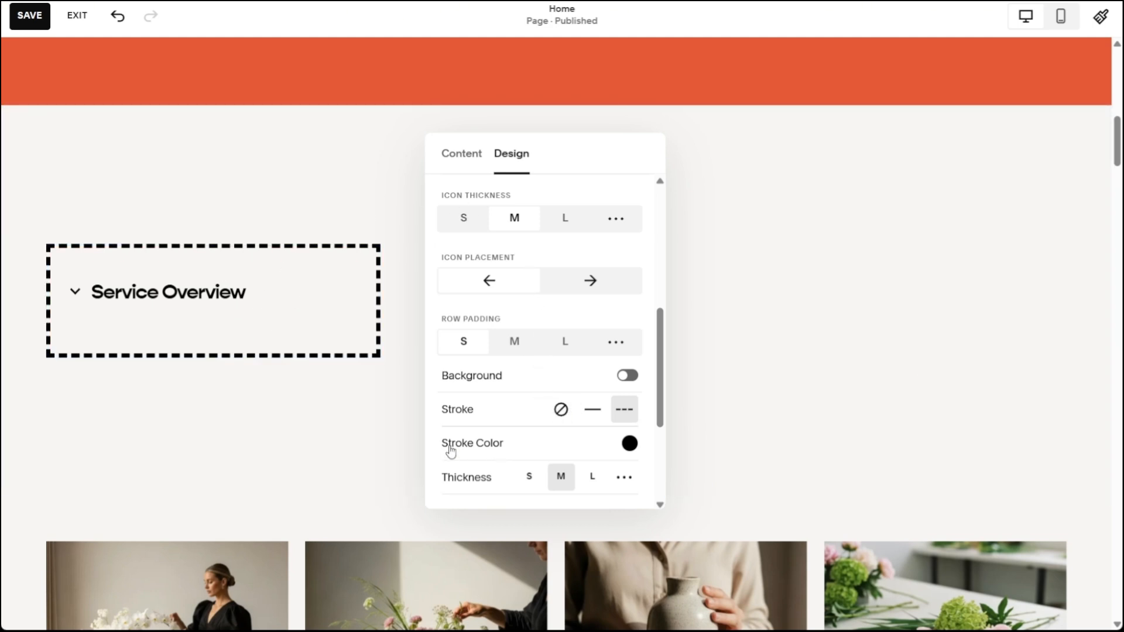
pyautogui.click(629, 445)
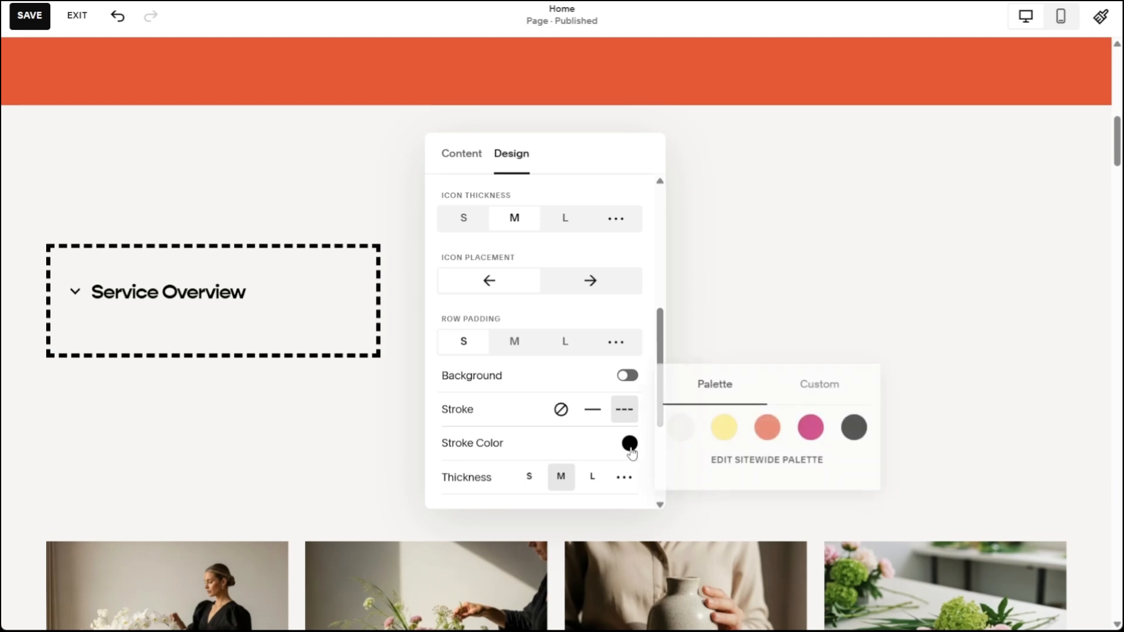
pyautogui.click(767, 428)
pyautogui.click(817, 381)
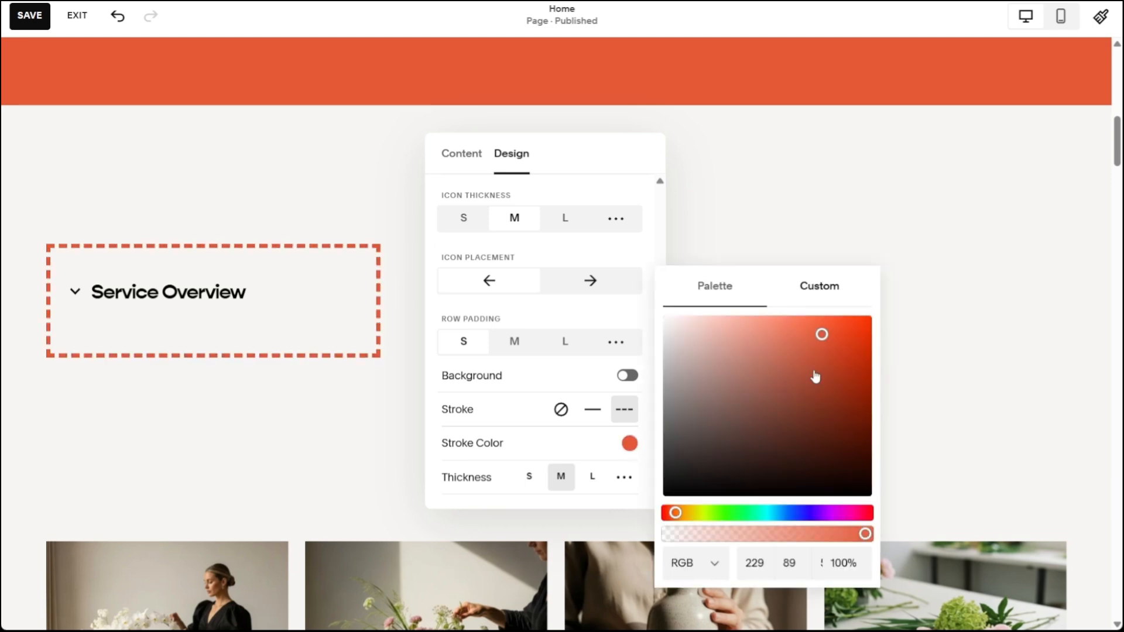
pyautogui.click(713, 288)
pyautogui.click(853, 410)
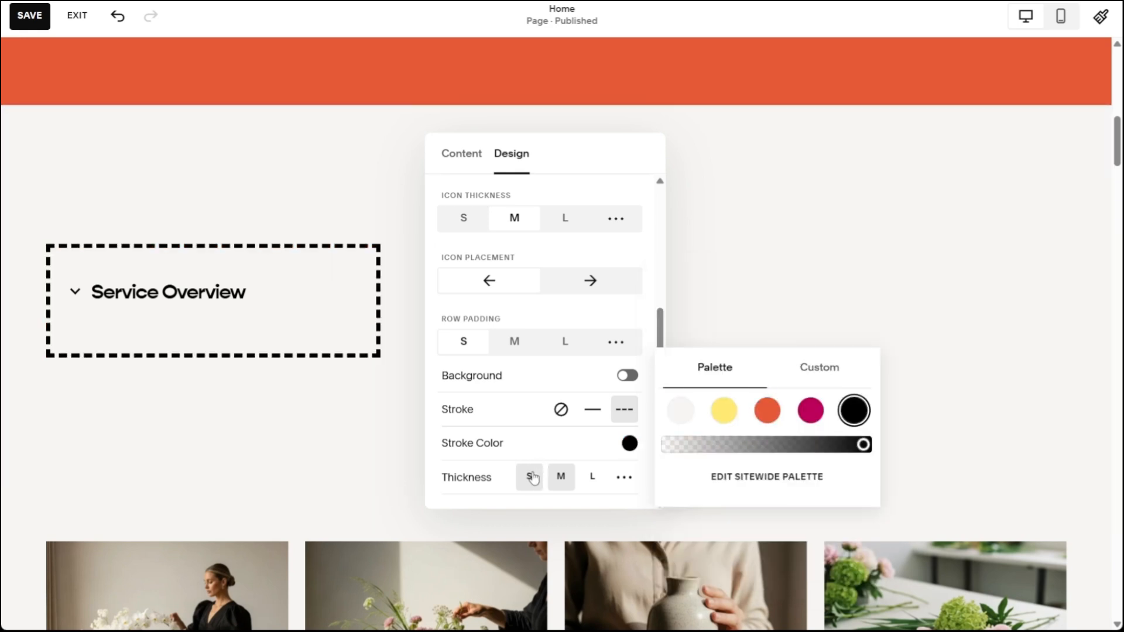
# Try the S, M, L and custom thicknesses for the dashed stroke and keep S.
pyautogui.click(531, 480)
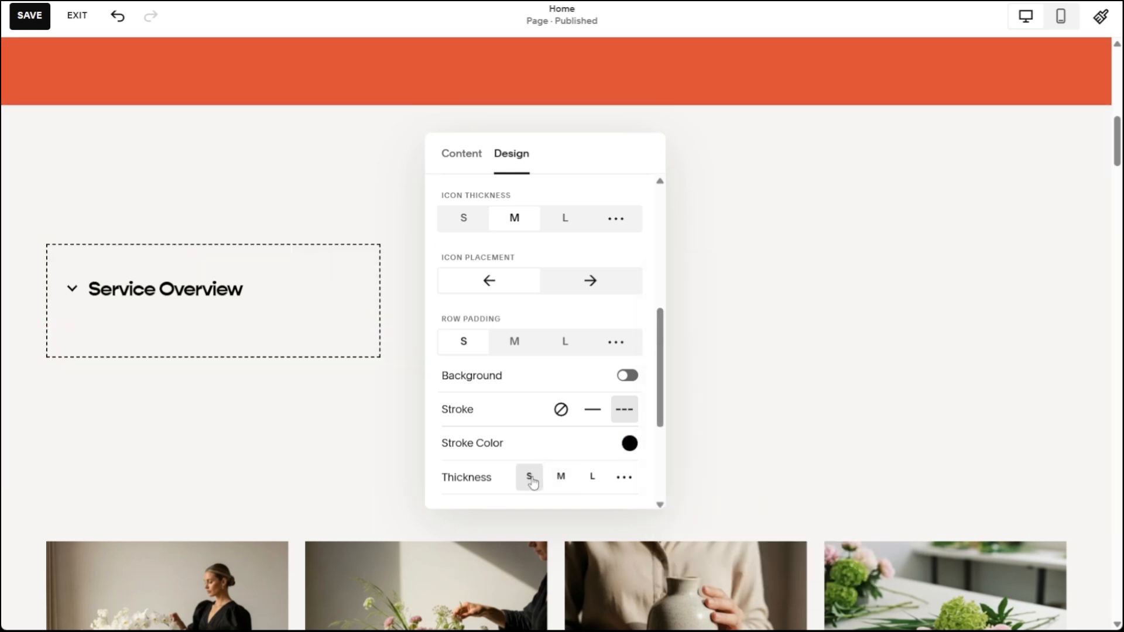
pyautogui.click(563, 485)
pyautogui.click(595, 491)
pyautogui.scroll(-3, 600, 468)
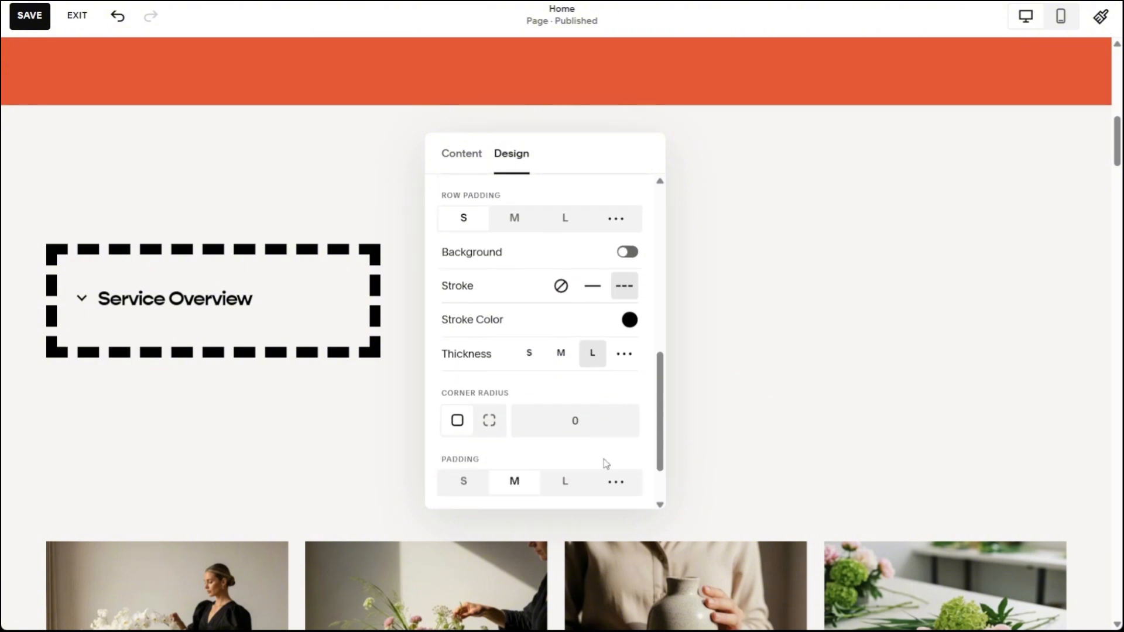
pyautogui.click(625, 363)
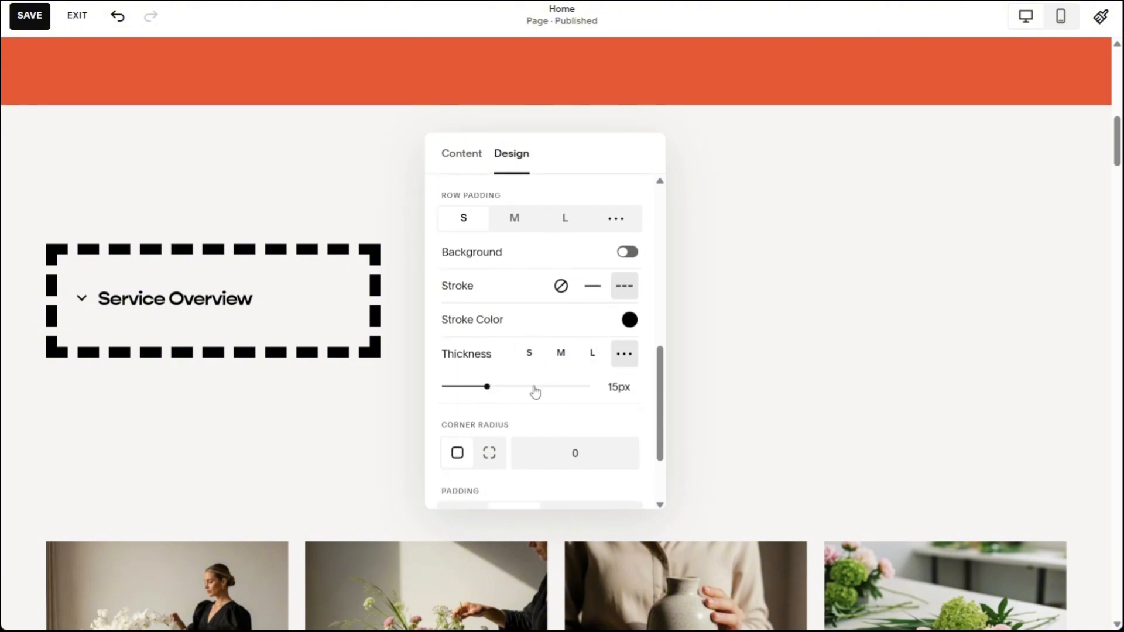
pyautogui.click(530, 358)
# Set the accordion's corner radius to 20 and switch to individual corner values.
pyautogui.scroll(-1, 528, 394)
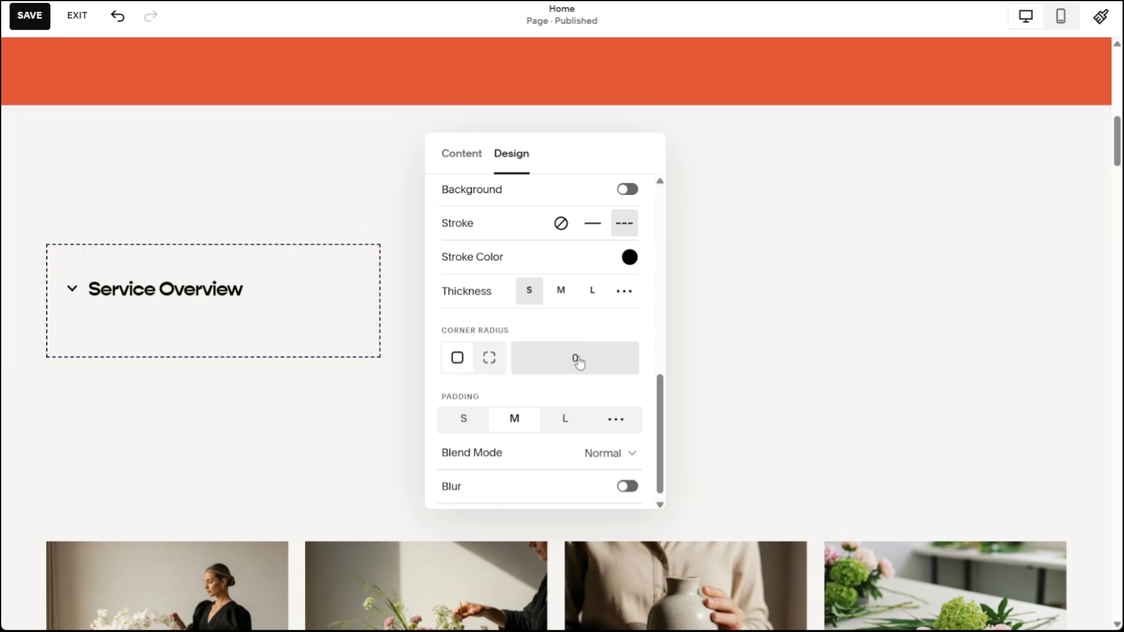
pyautogui.write('20')
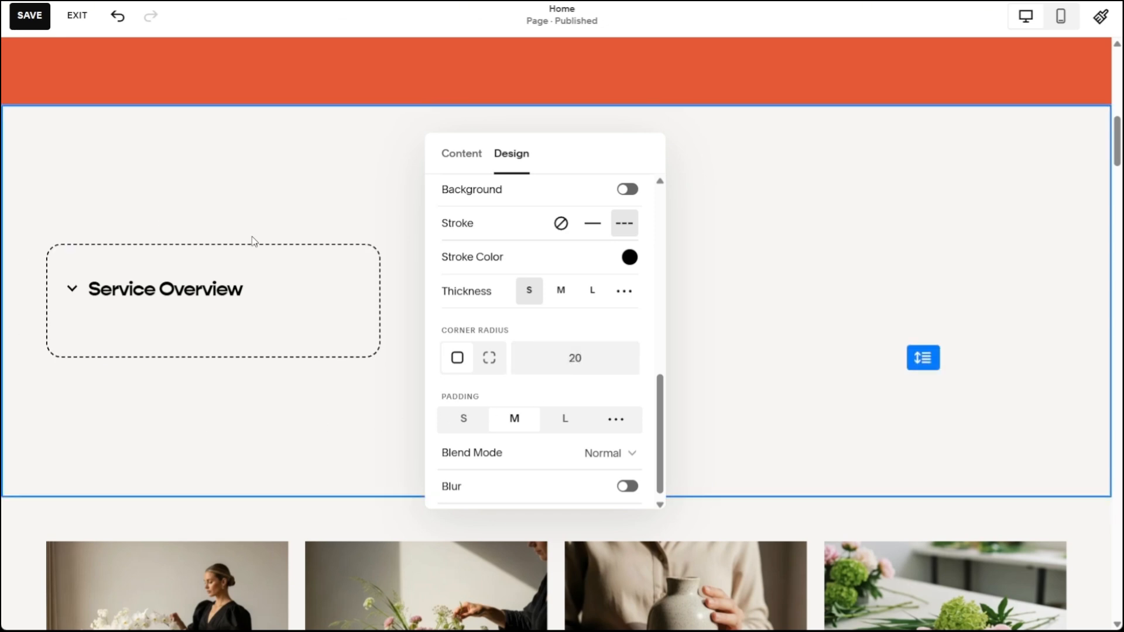
pyautogui.click(490, 360)
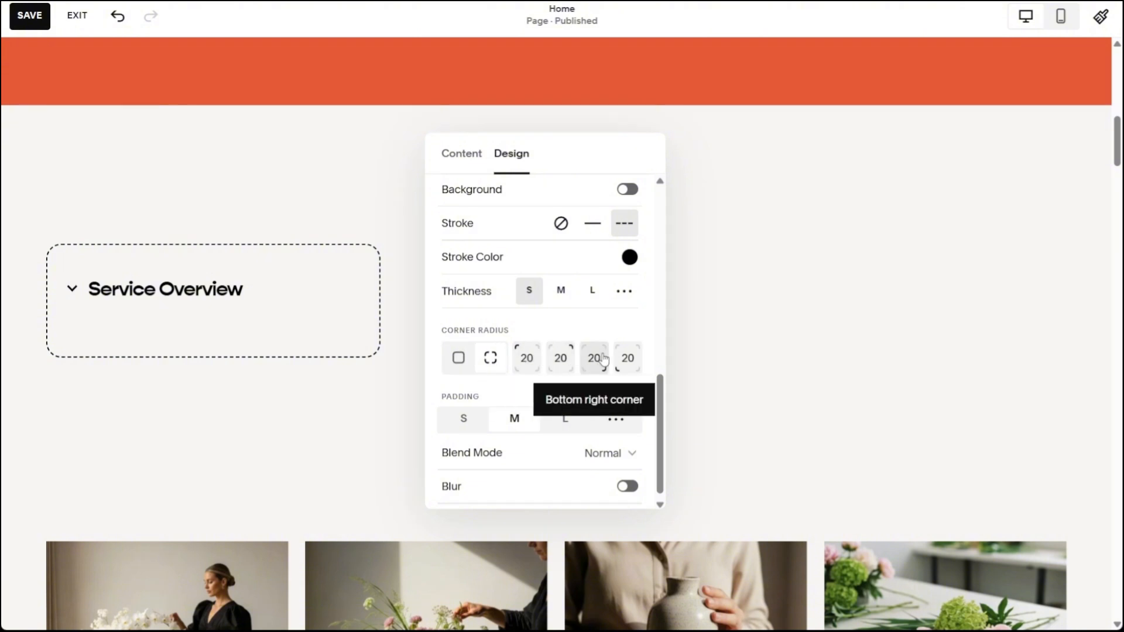
# Try the S, M and L paddings for the accordion block and return to M.
pyautogui.click(462, 420)
pyautogui.click(515, 420)
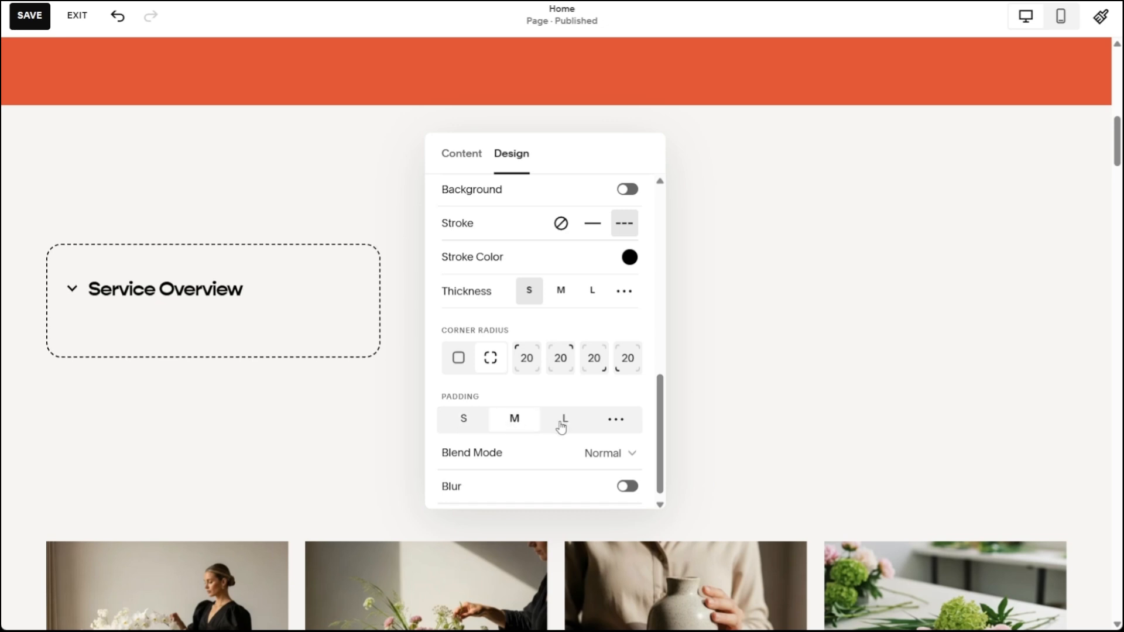
pyautogui.click(562, 427)
pyautogui.click(501, 428)
# Check the blend mode options while keeping Normal, and turn on blur for the accordion with the Element type.
pyautogui.scroll(-1, 577, 436)
pyautogui.scroll(1, 578, 436)
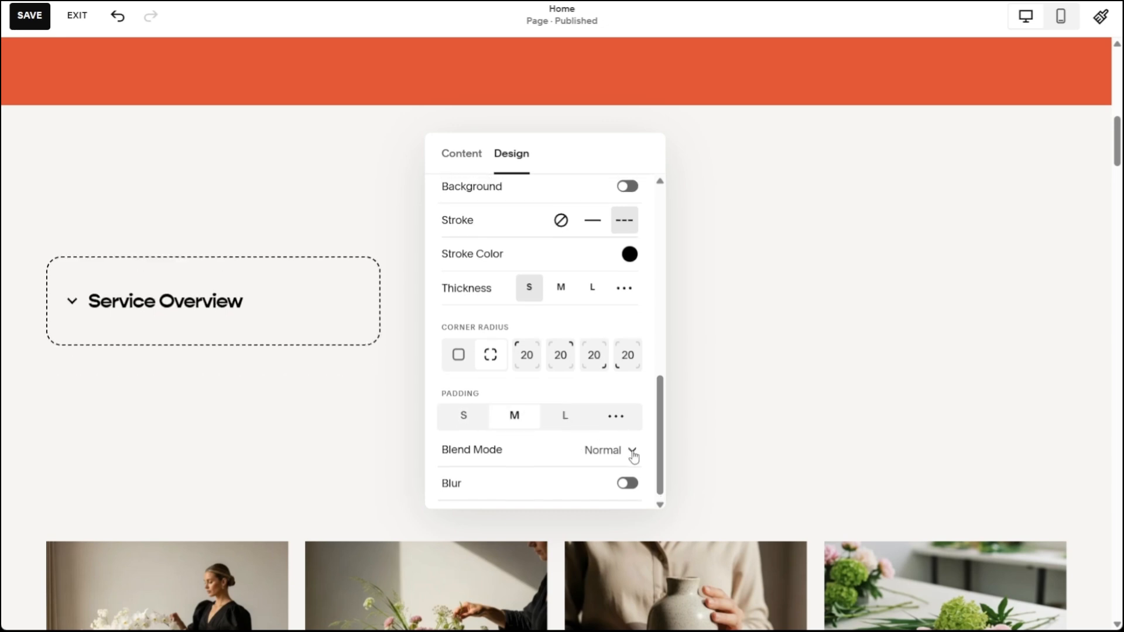
pyautogui.click(634, 455)
pyautogui.press('Escape')
pyautogui.click(624, 486)
pyautogui.scroll(-2, 575, 421)
pyautogui.click(507, 414)
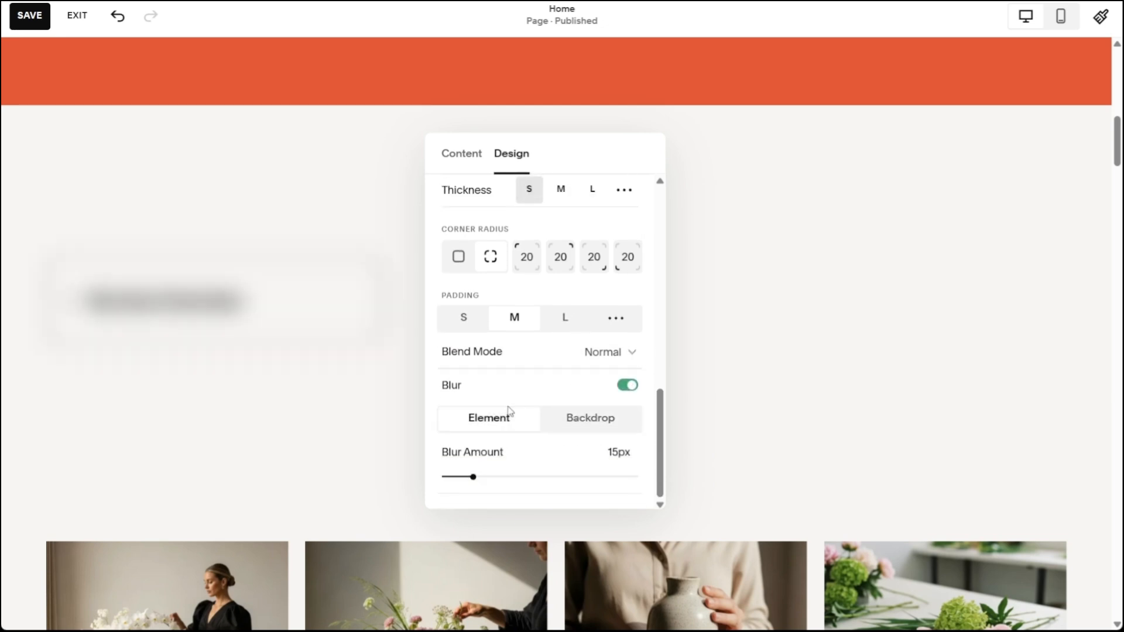
# Change the accordion's blur type to Backdrop and close the block's design settings.
pyautogui.click(581, 417)
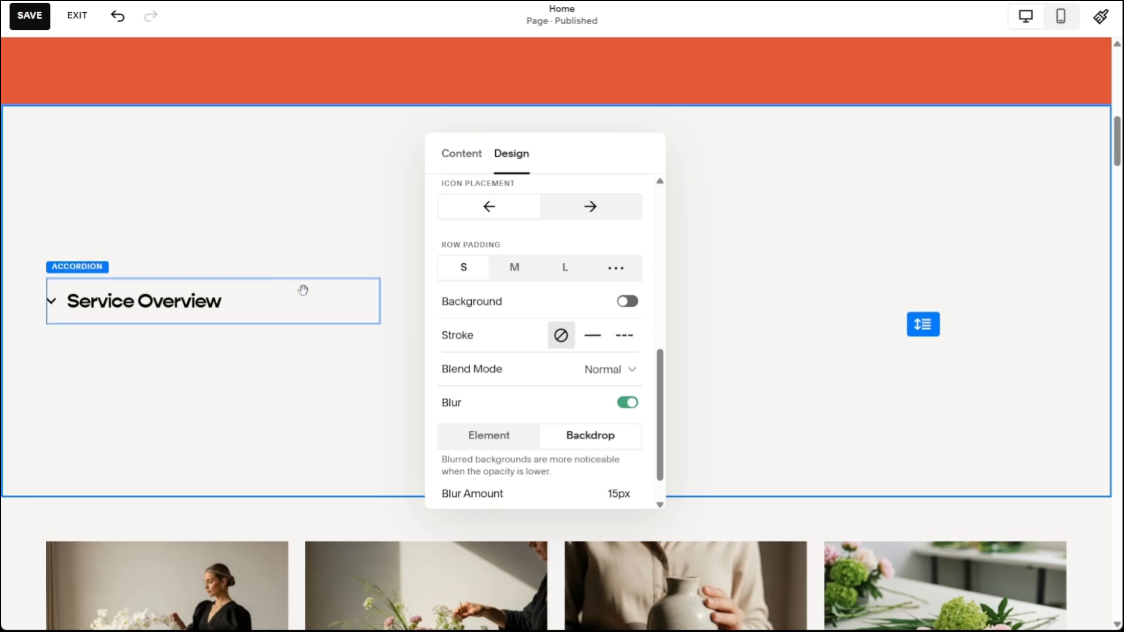
pyautogui.click(753, 232)
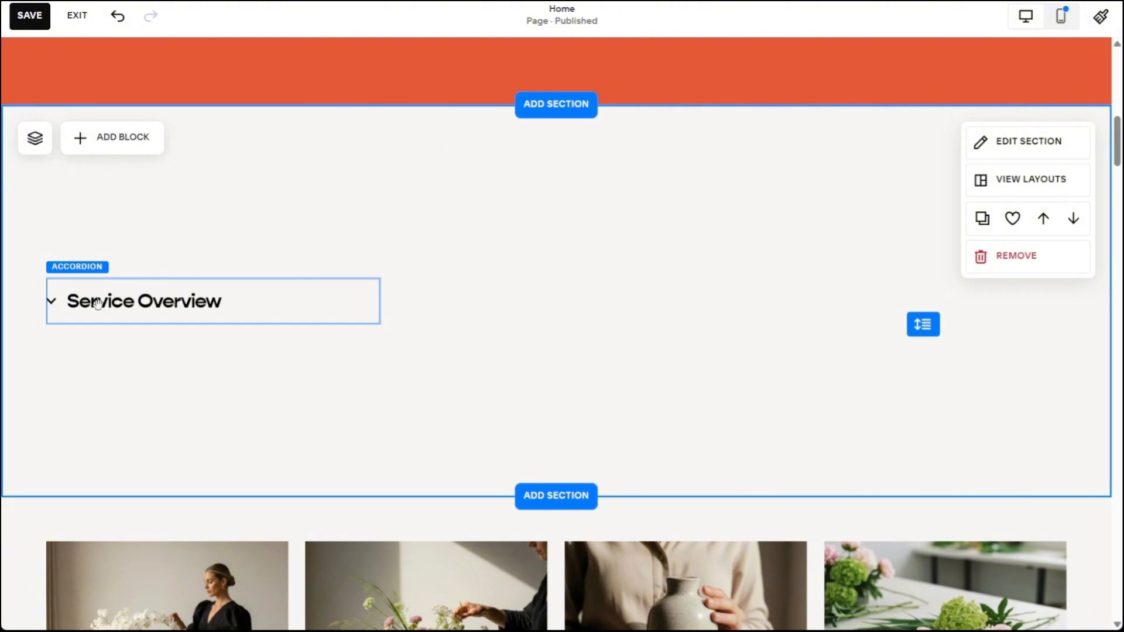
# Extend the orange hero section's height downward and try moving the Service Overview accordion block up.
pyautogui.scroll(3, 98, 307)
pyautogui.scroll(-2, 101, 310)
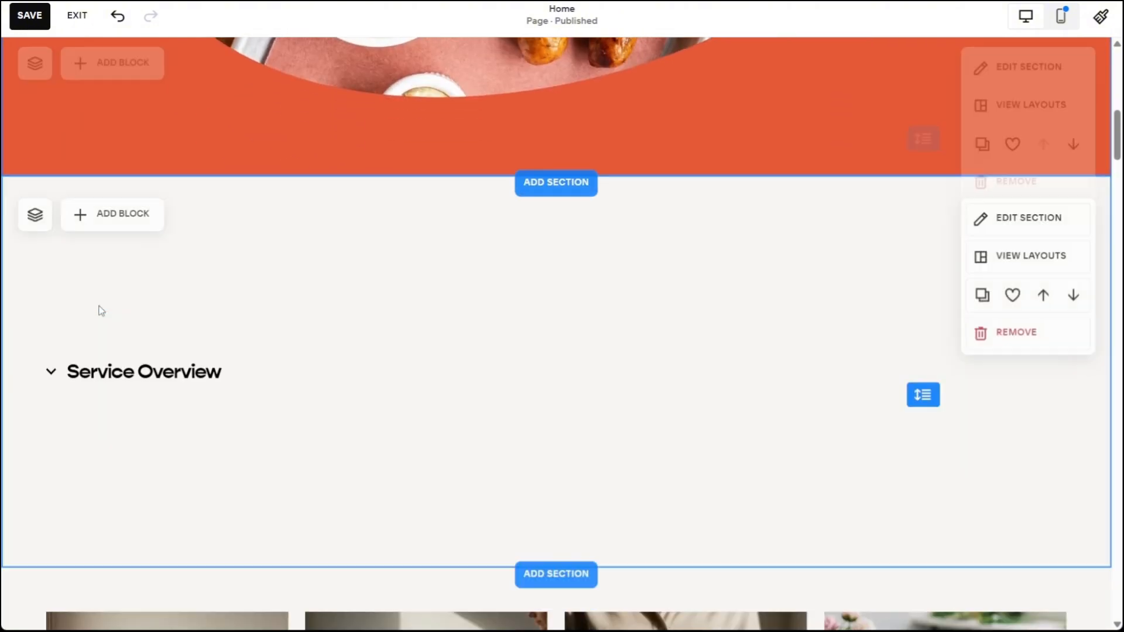
pyautogui.scroll(1, 101, 311)
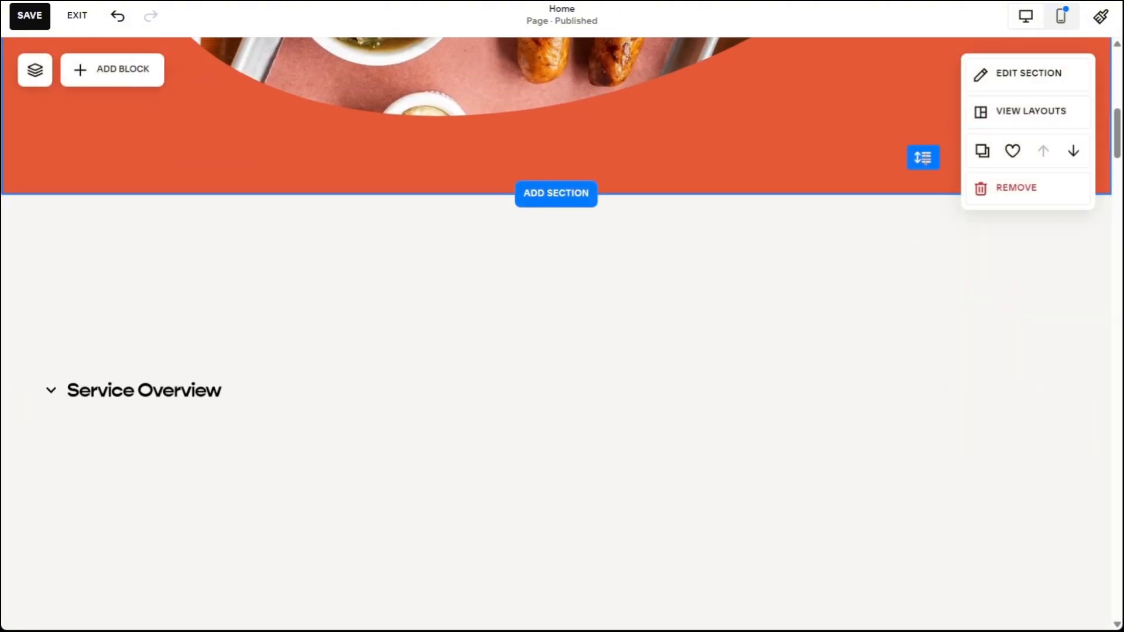
pyautogui.moveTo(923, 157); pyautogui.dragTo(923, 279)
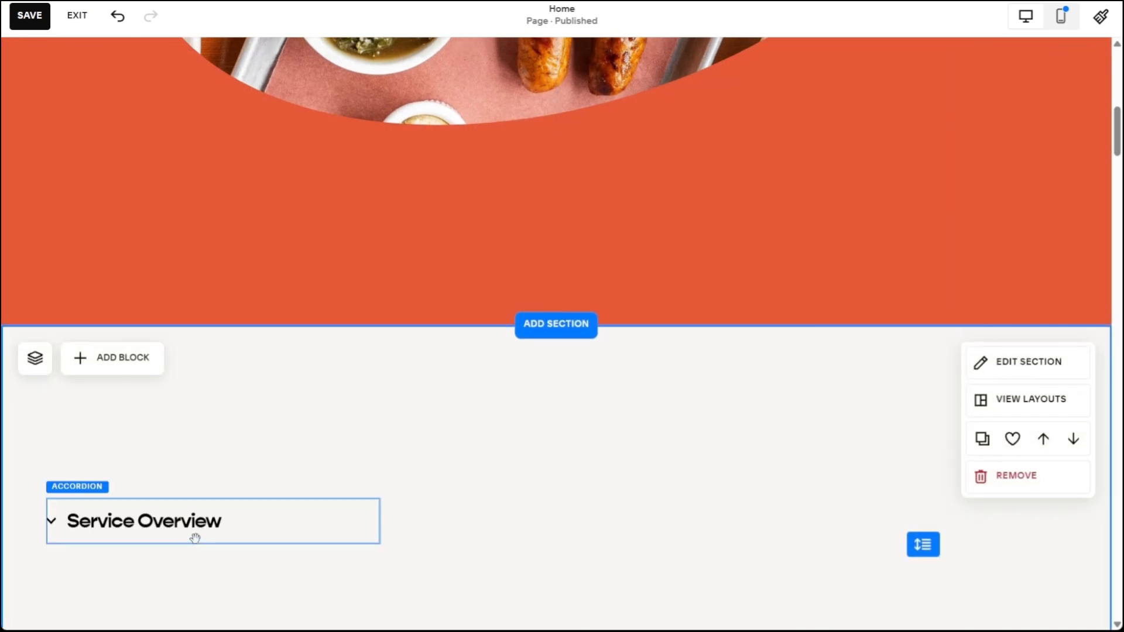
pyautogui.moveTo(191, 534); pyautogui.dragTo(188, 336)
pyautogui.scroll(-3, 600, 398)
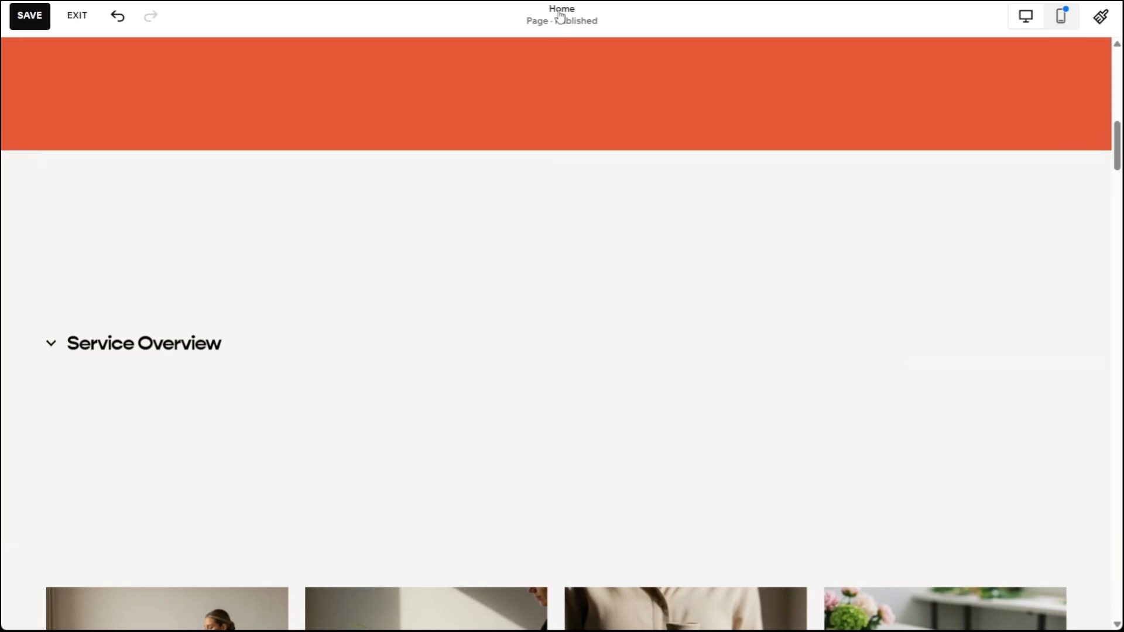
# Save the Home page changes and exit the page editor.
pyautogui.click(30, 16)
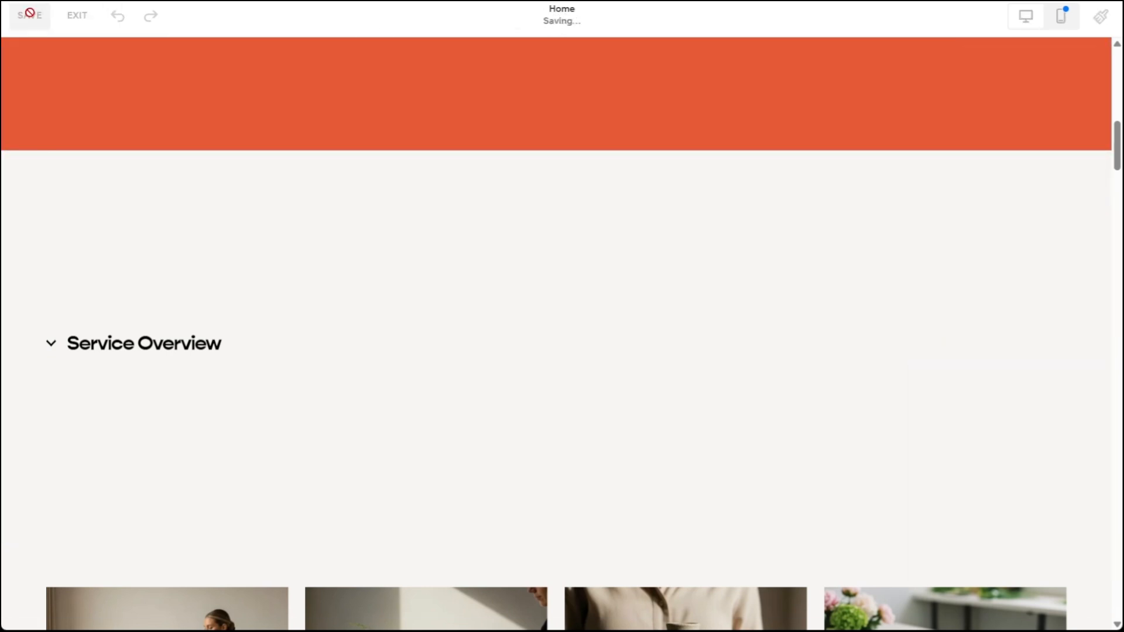
pyautogui.click(75, 18)
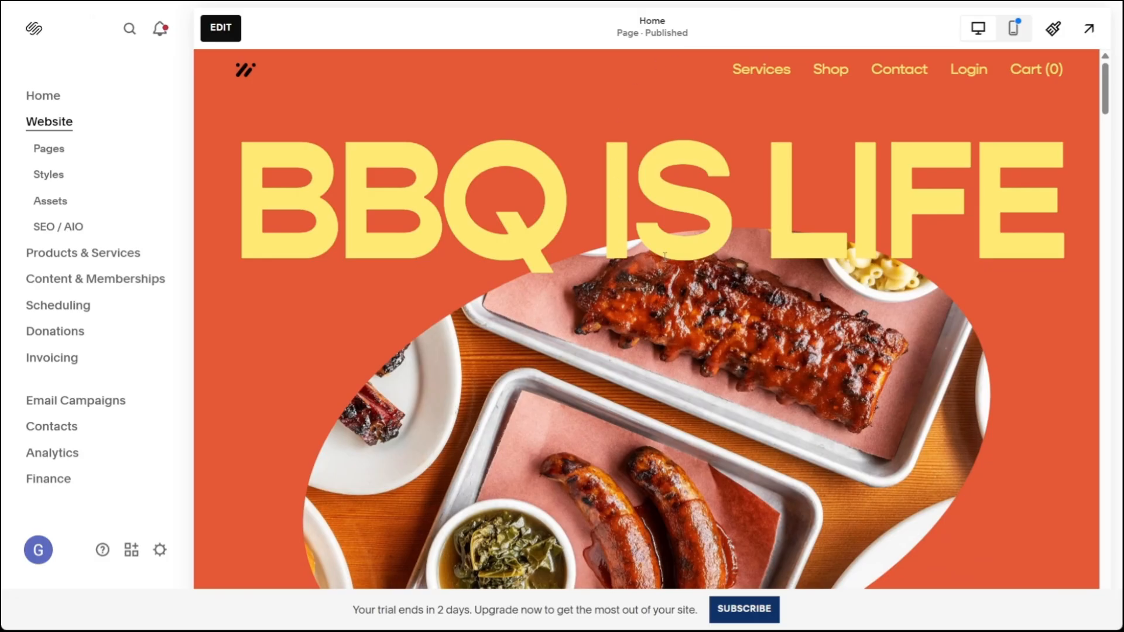
# Test the accordion in the Home page preview by expanding the Service Overview item.
pyautogui.scroll(-15, 664, 257)
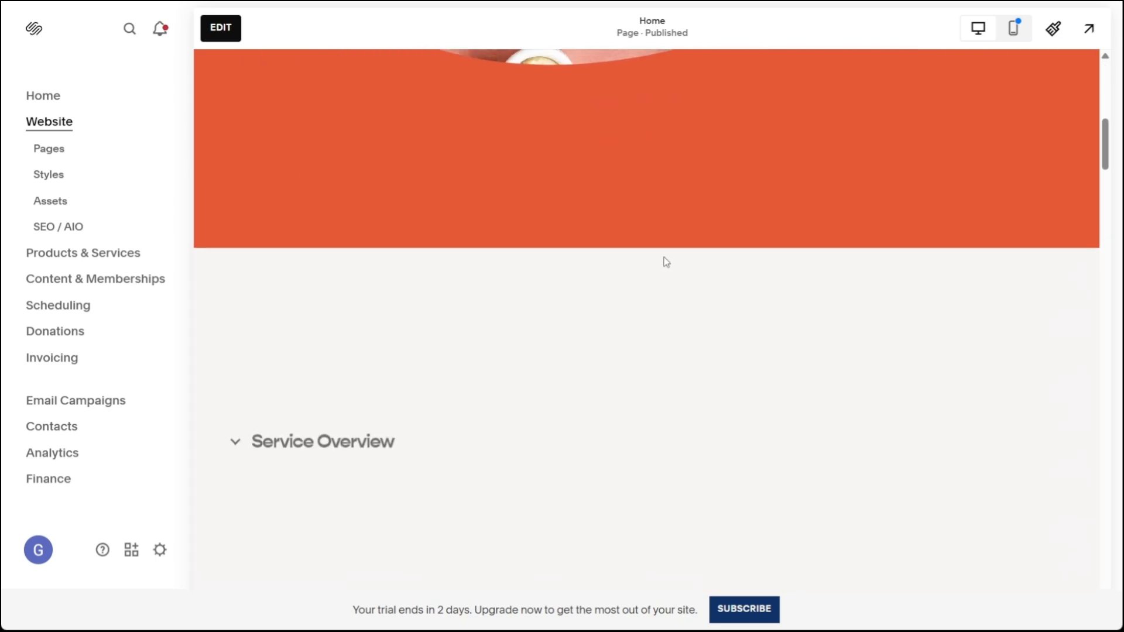
pyautogui.scroll(-1, 666, 262)
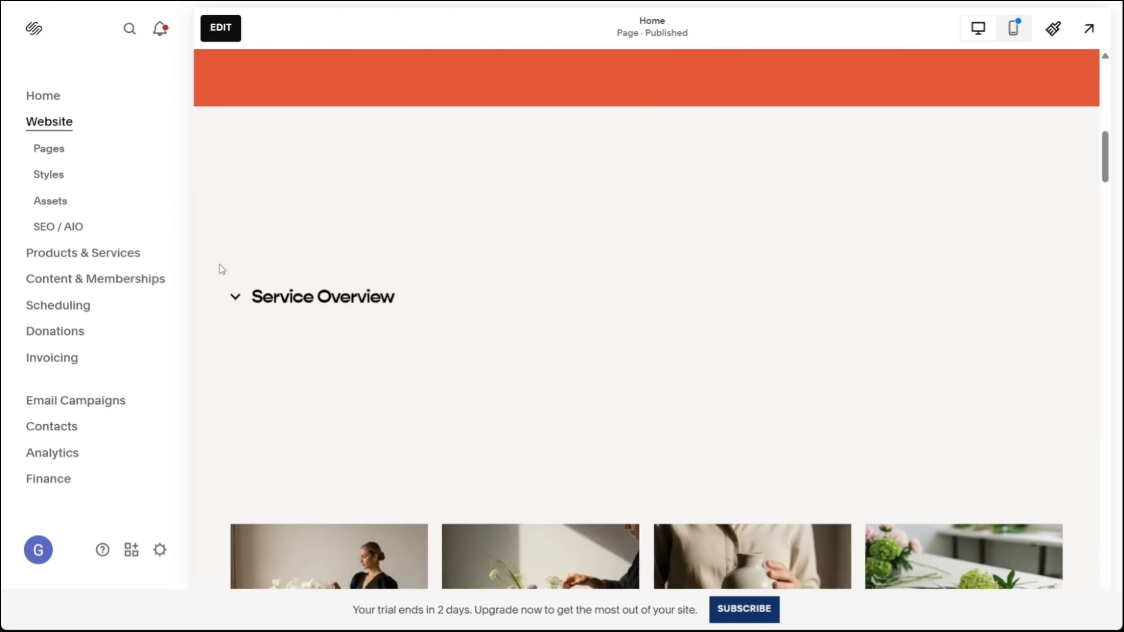
pyautogui.click(234, 299)
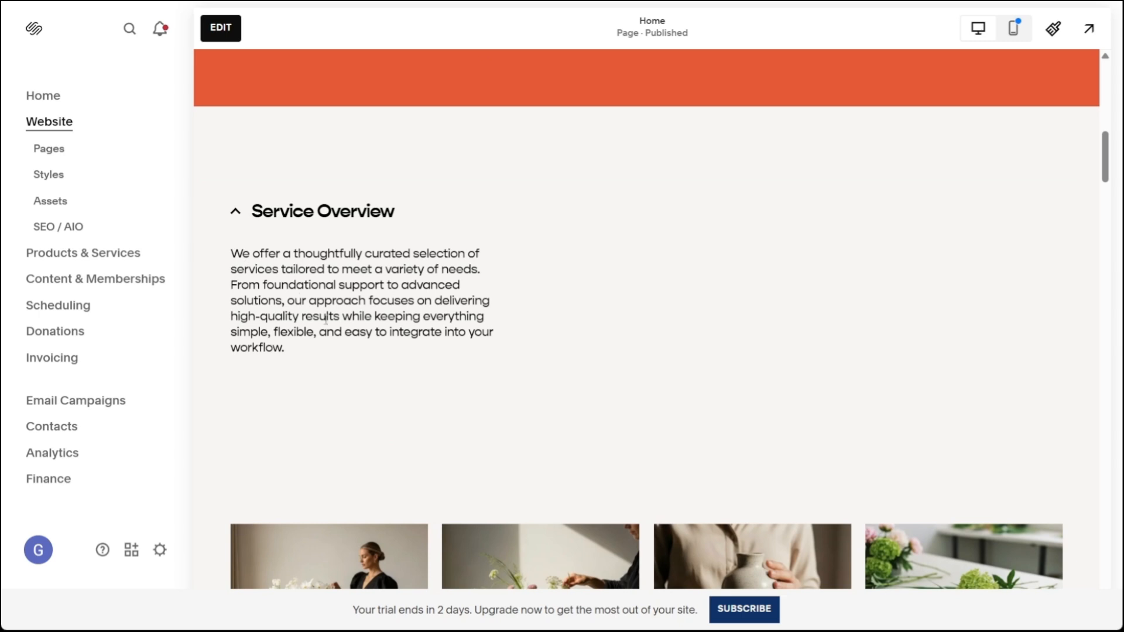